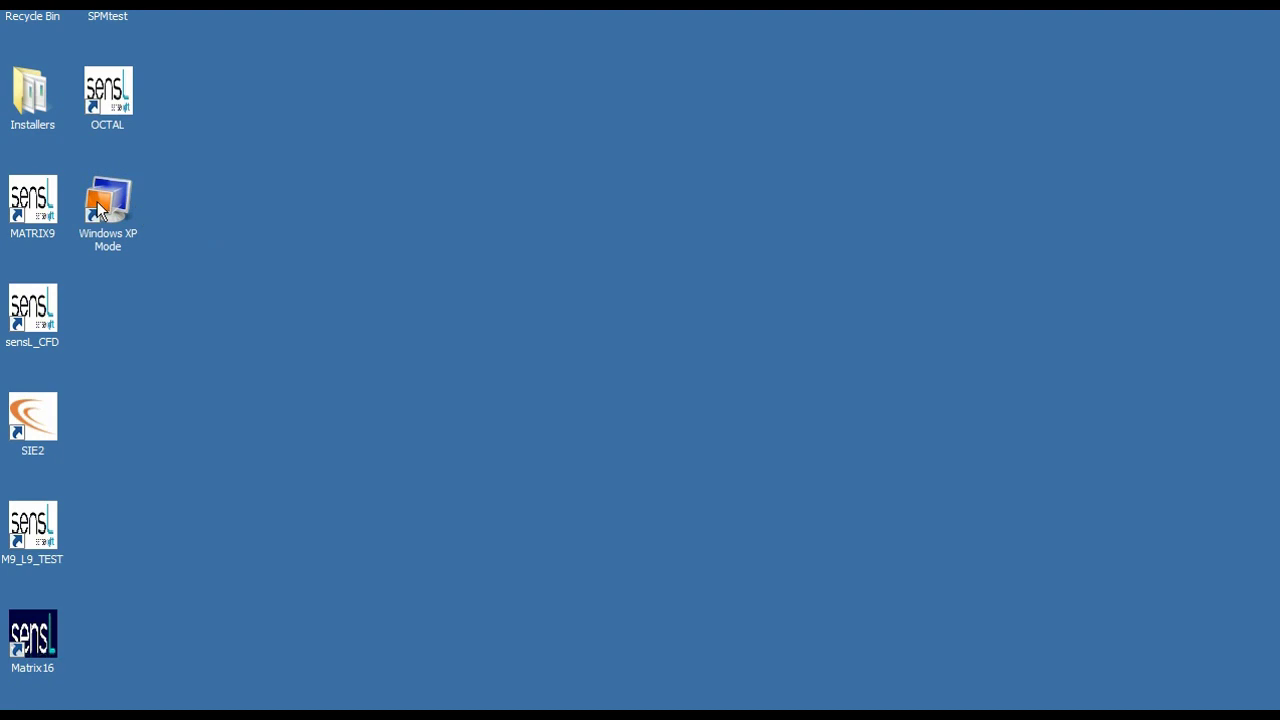
# Launch the MATRIX9 readout program and connect it to the Matrix hardware
pyautogui.doubleClick(46, 190)
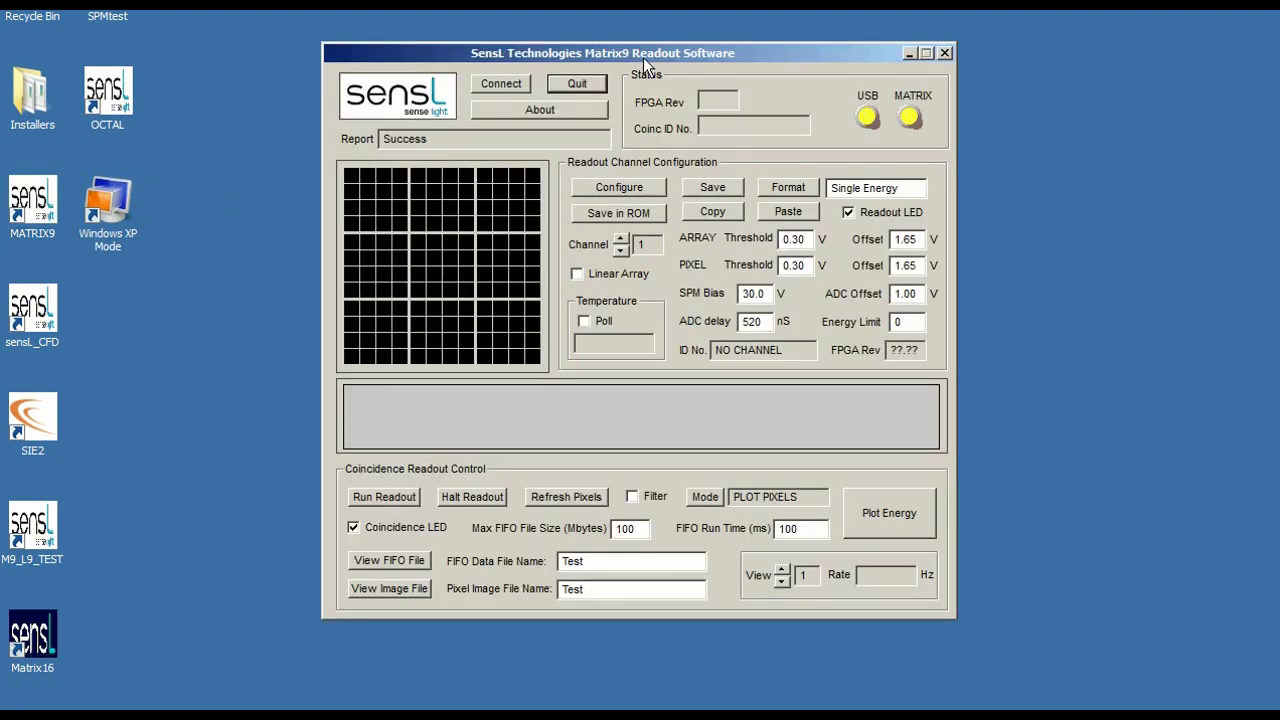
pyautogui.moveTo(643, 57); pyautogui.dragTo(613, 88)
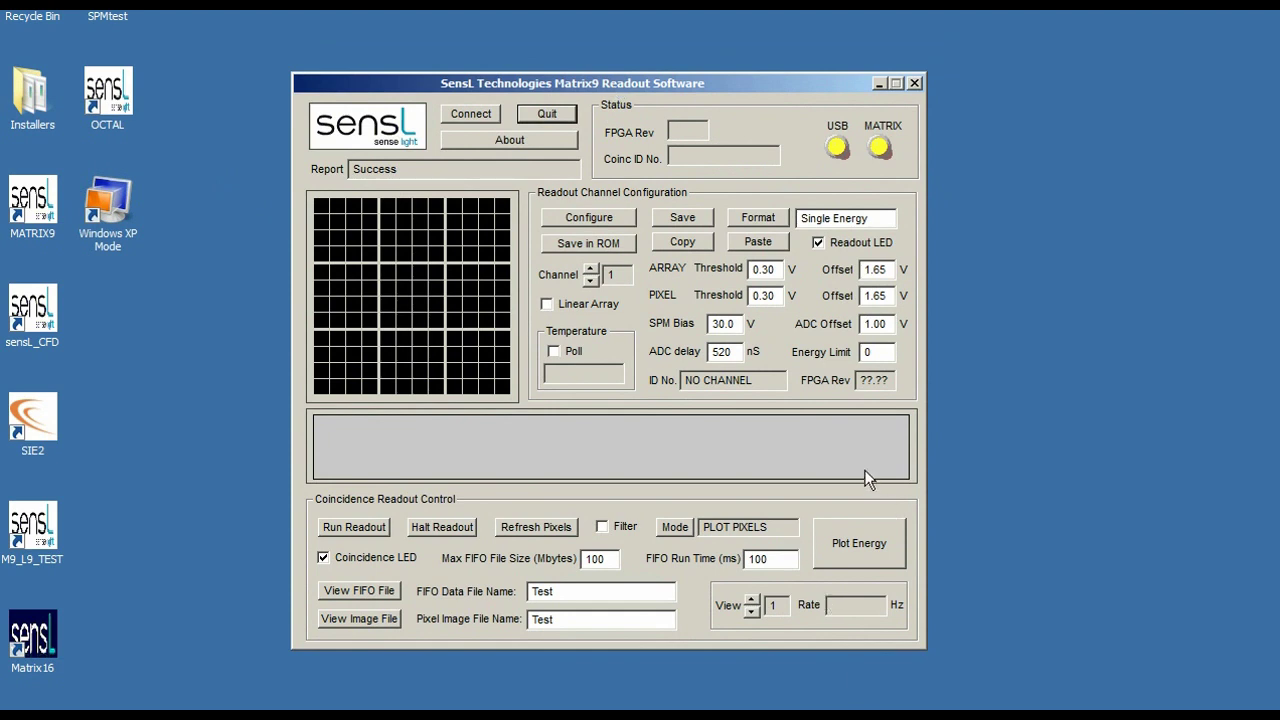
pyautogui.click(455, 116)
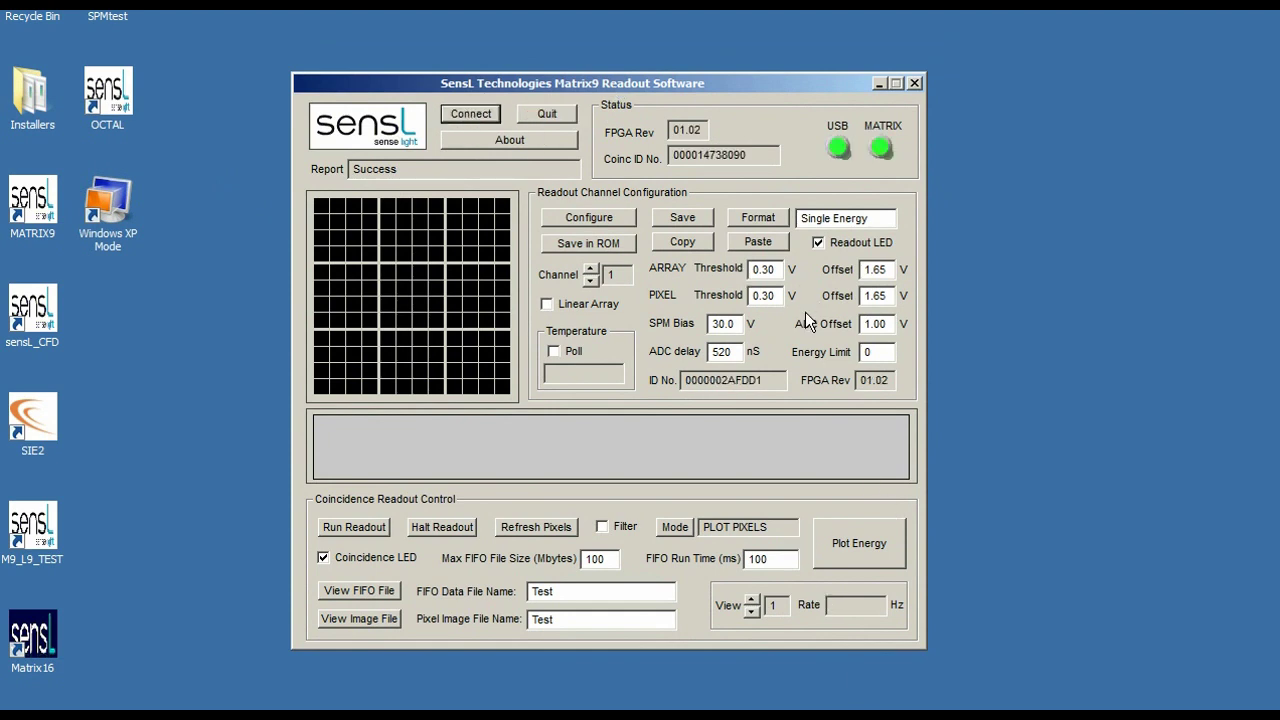
# Run the coincidence pixel readout, halt it, and open the energy plot window
pyautogui.click(359, 527)
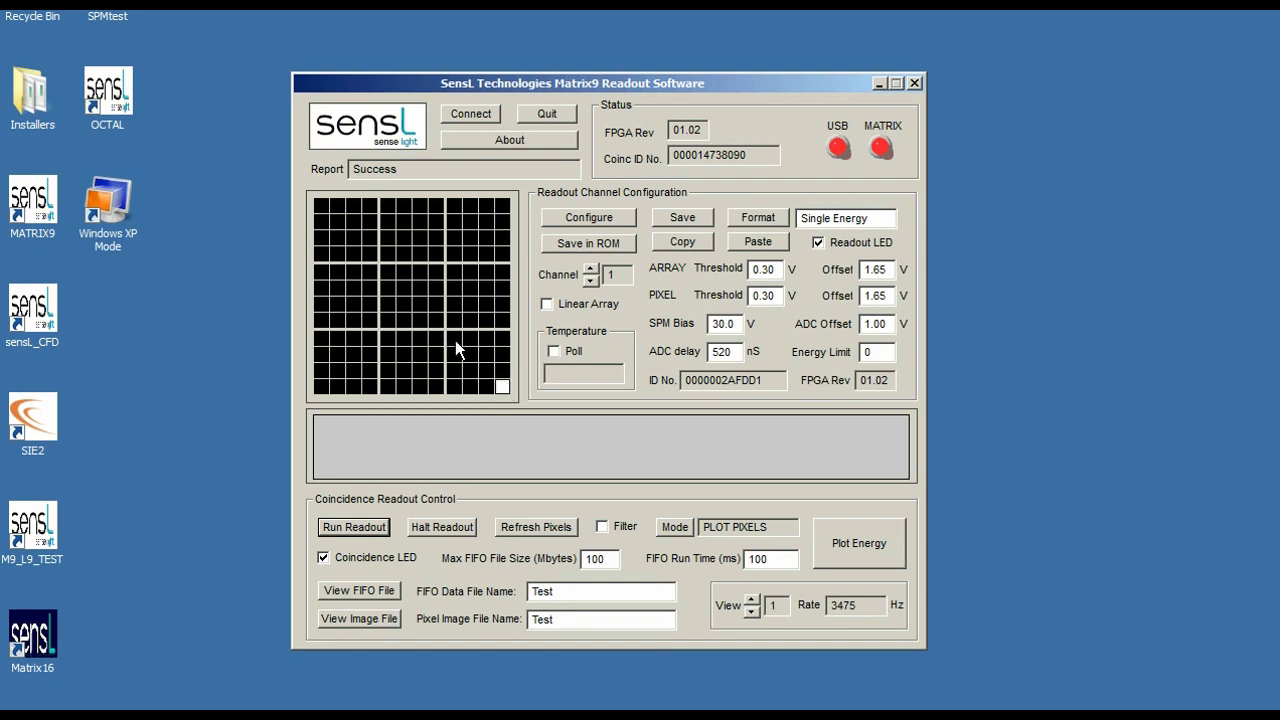
pyautogui.click(443, 524)
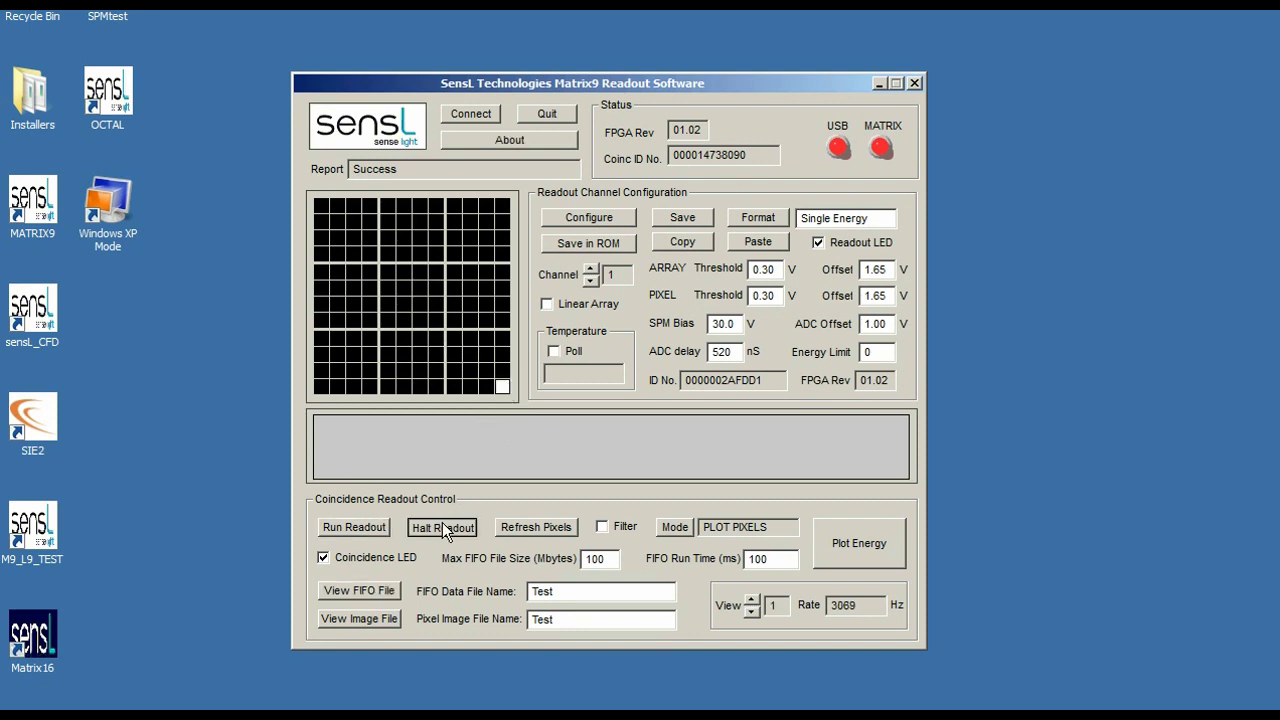
pyautogui.click(837, 541)
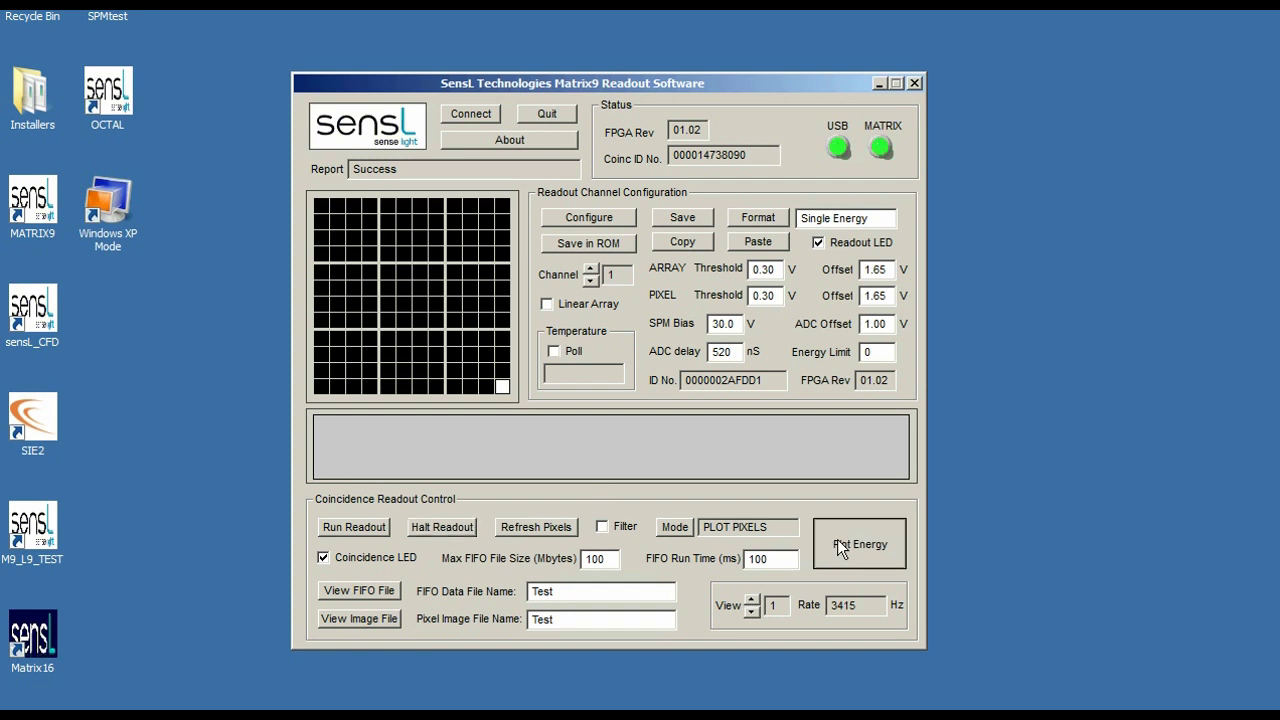
pyautogui.moveTo(700, 33); pyautogui.dragTo(696, 92)
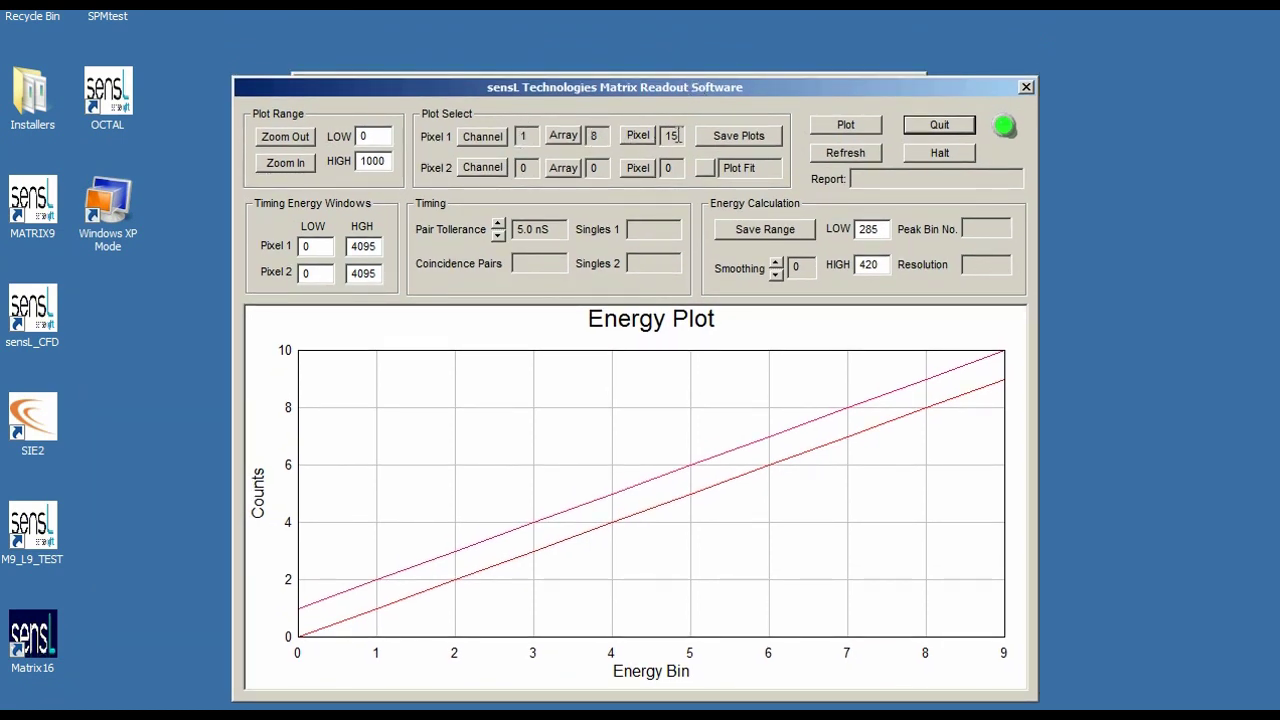
# Plot the energy spectrum for channel 1, array 8, pixel 15, halting the acquisition and closing the plot window when done
pyautogui.click(864, 134)
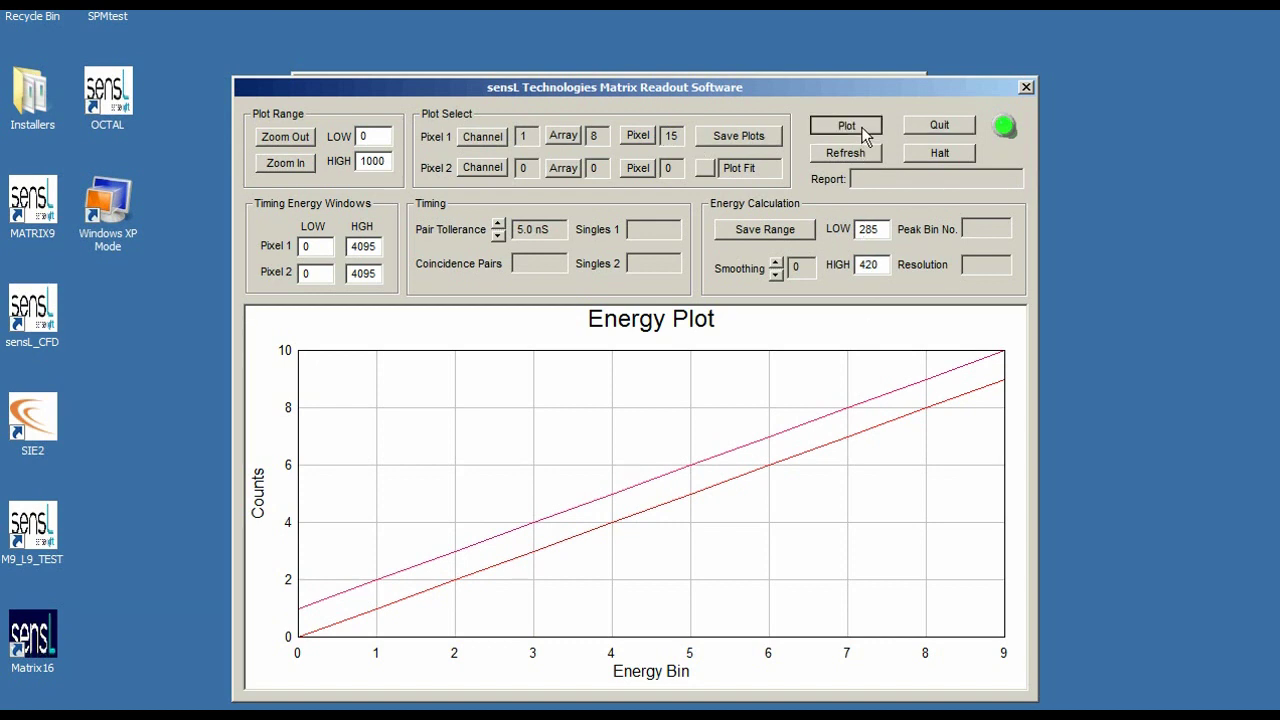
pyautogui.click(864, 134)
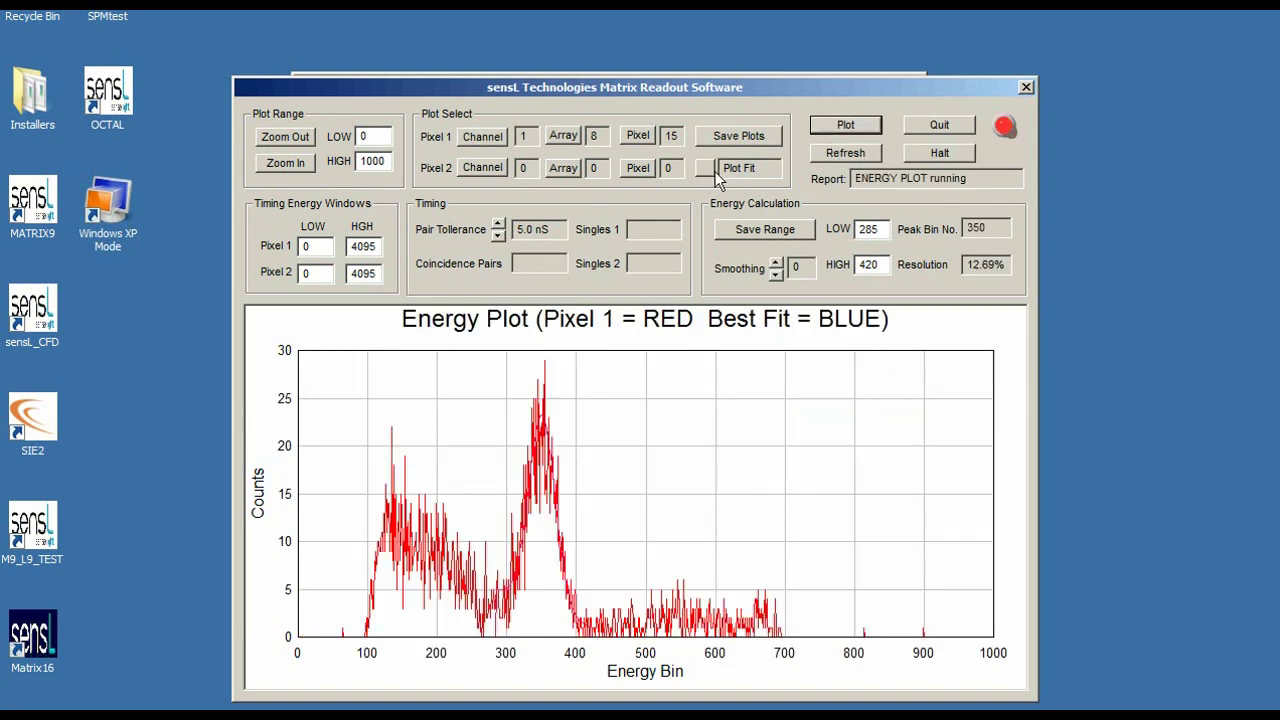
pyautogui.moveTo(854, 178); pyautogui.dragTo(972, 186)
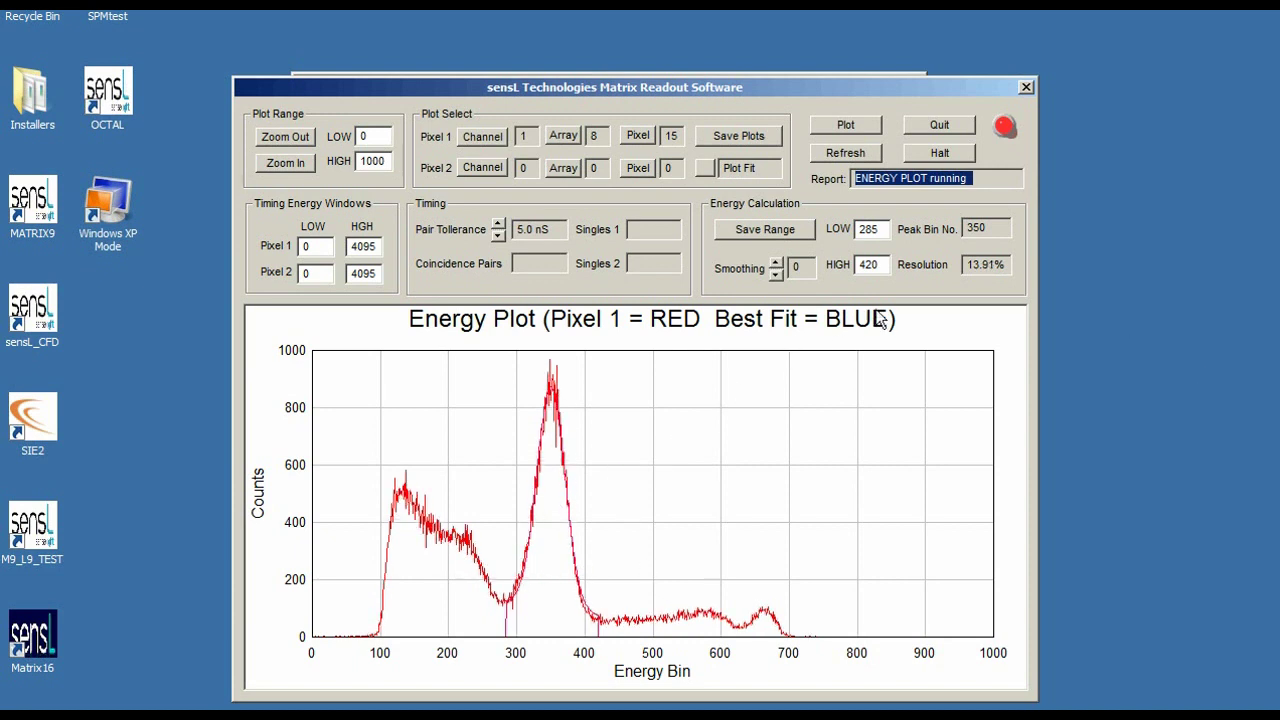
pyautogui.click(935, 154)
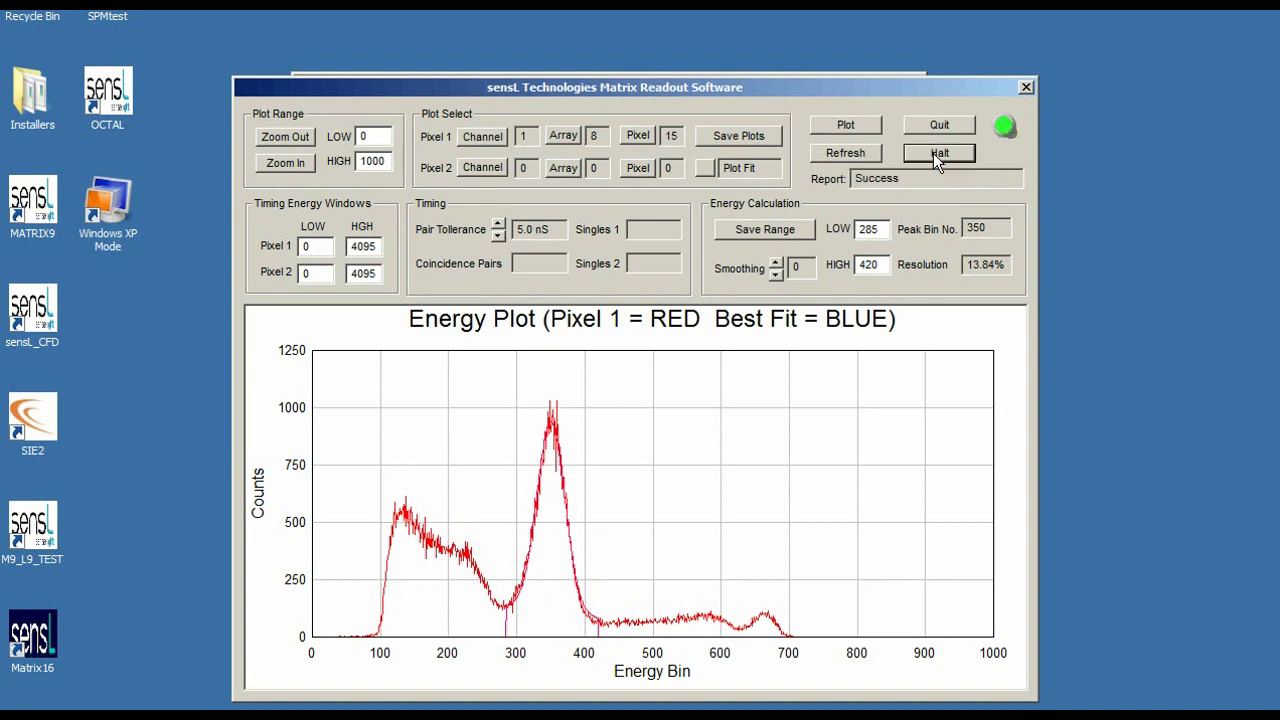
pyautogui.click(1026, 88)
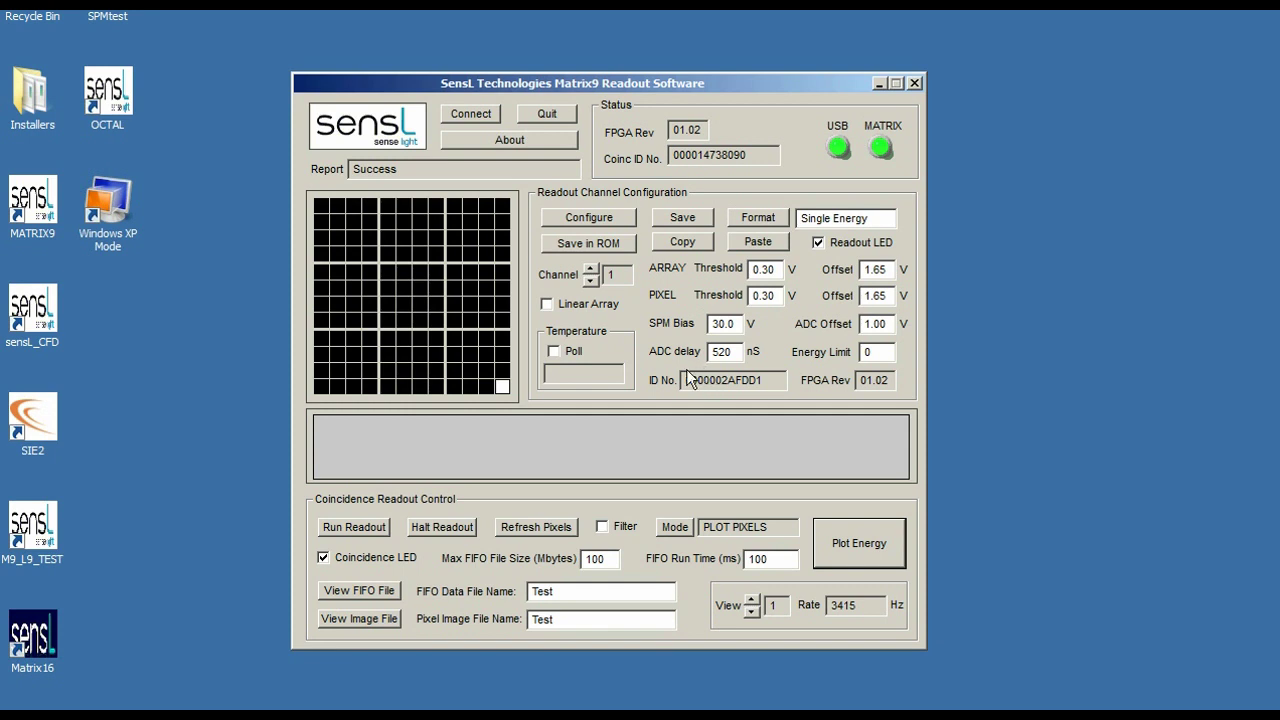
# Reconnect to the Matrix hardware, and run and halt another coincidence pixel readout
pyautogui.click(471, 114)
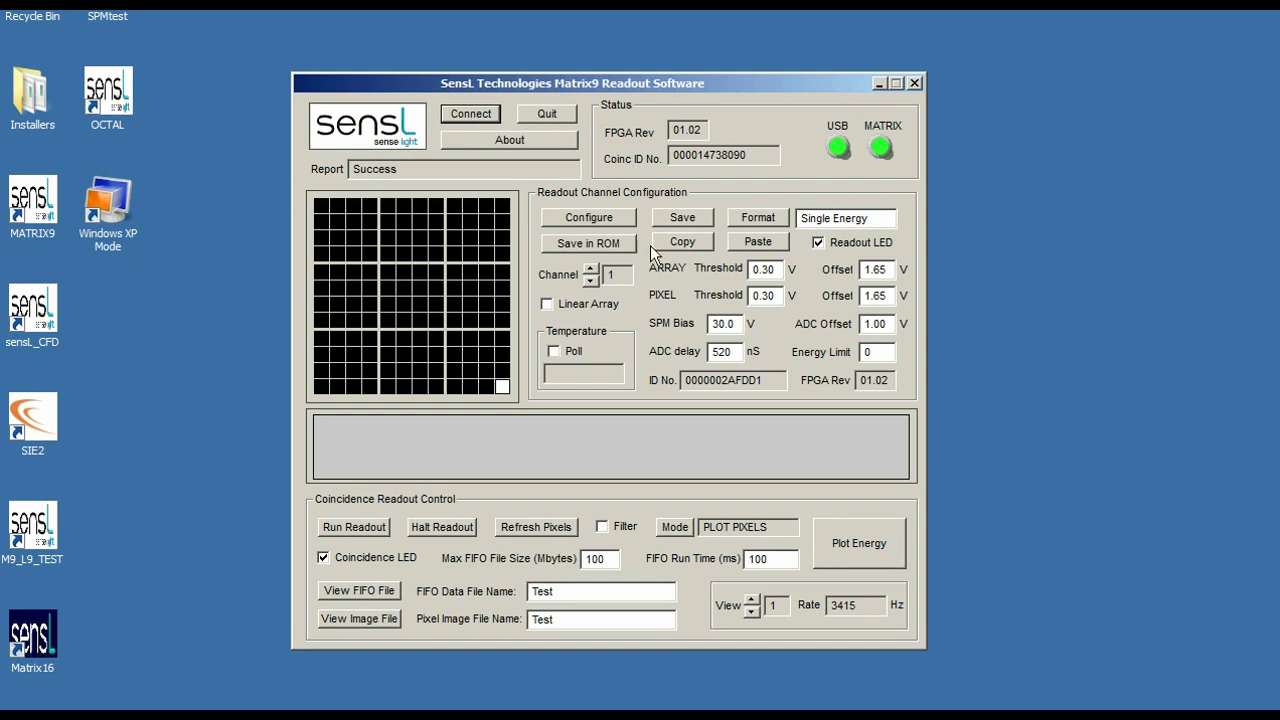
pyautogui.click(364, 530)
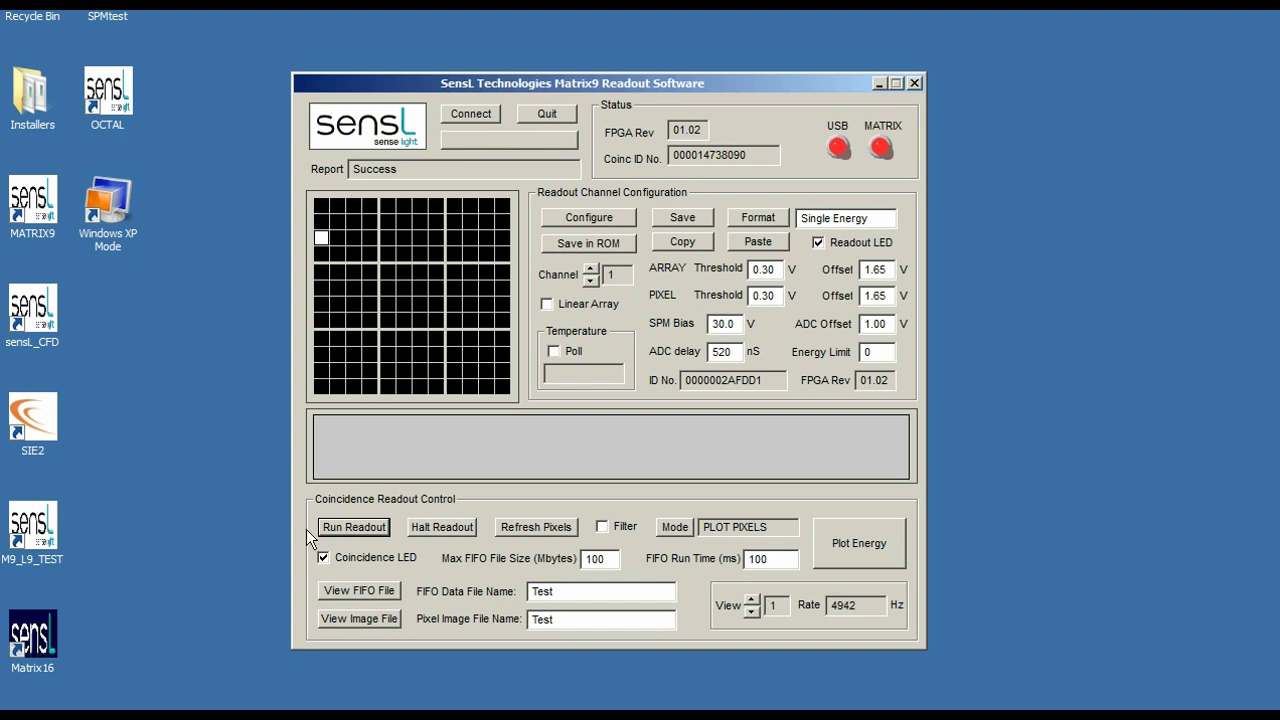
pyautogui.click(447, 527)
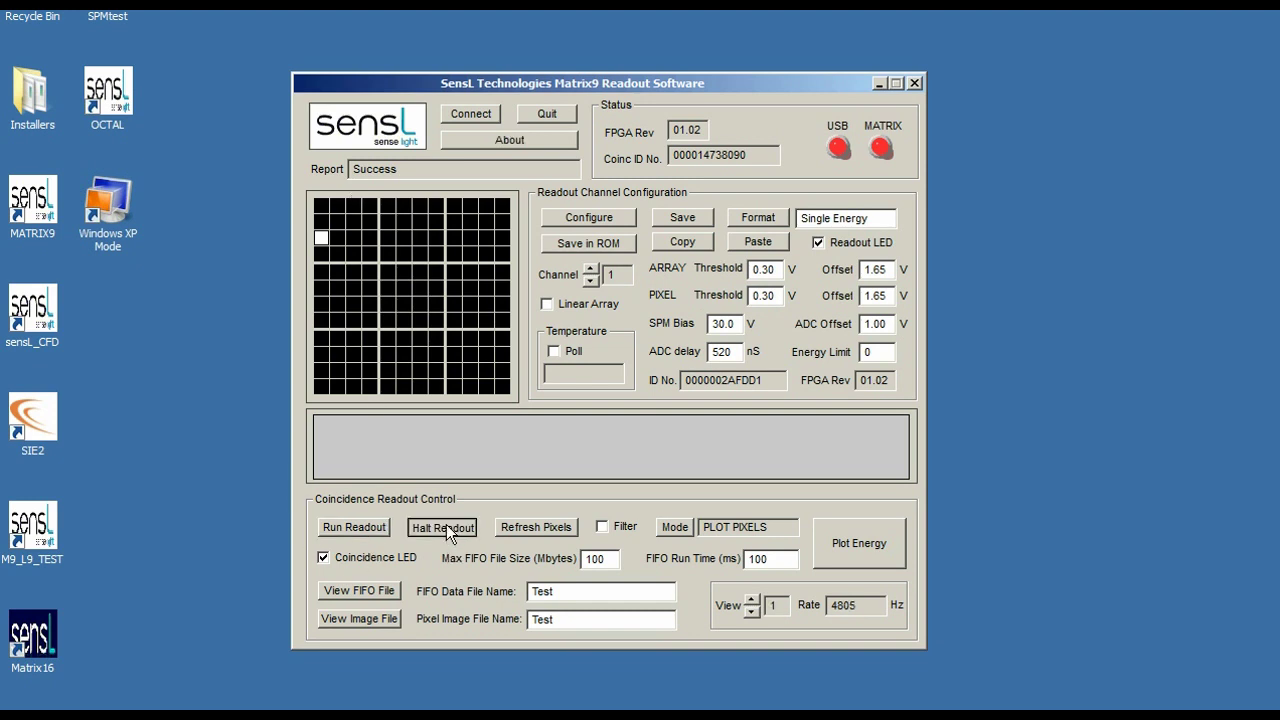
# In the energy plot window, save array 0, pixel 8 of channel 1 as Pixel 1 and plot its energy spectrum
pyautogui.click(887, 540)
pyautogui.moveTo(825, 19); pyautogui.dragTo(816, 81)
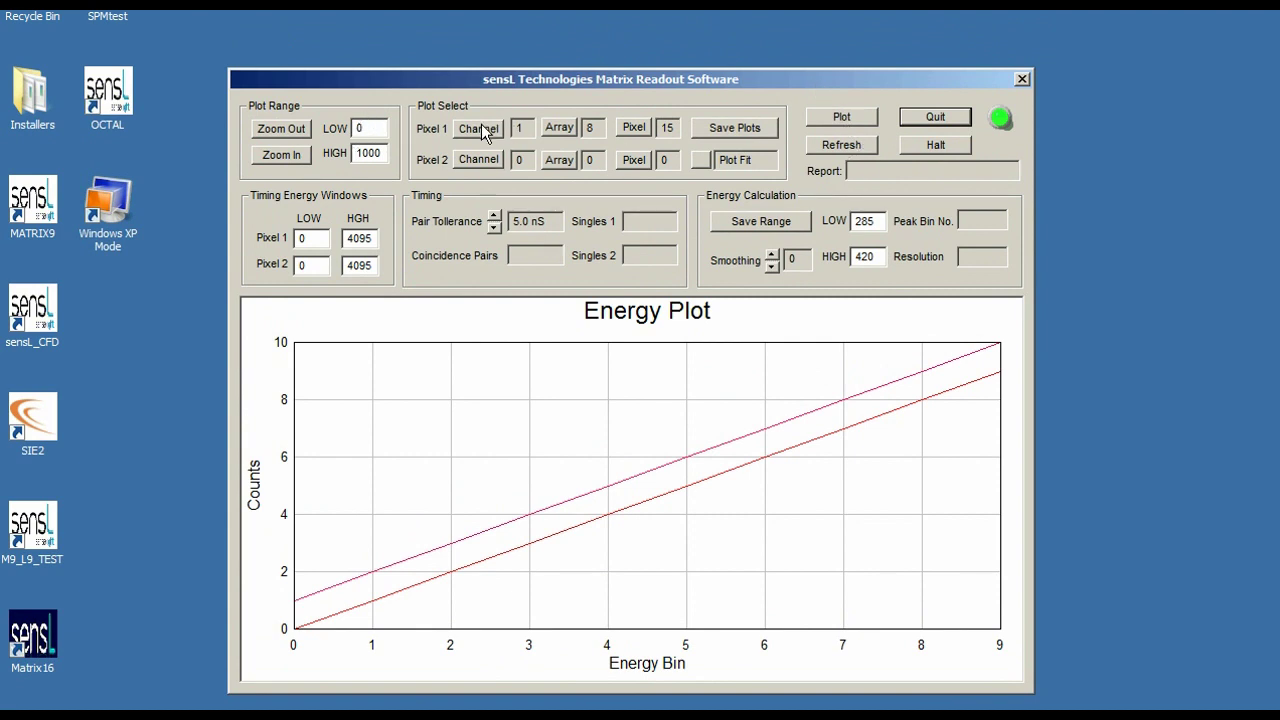
pyautogui.click(556, 128)
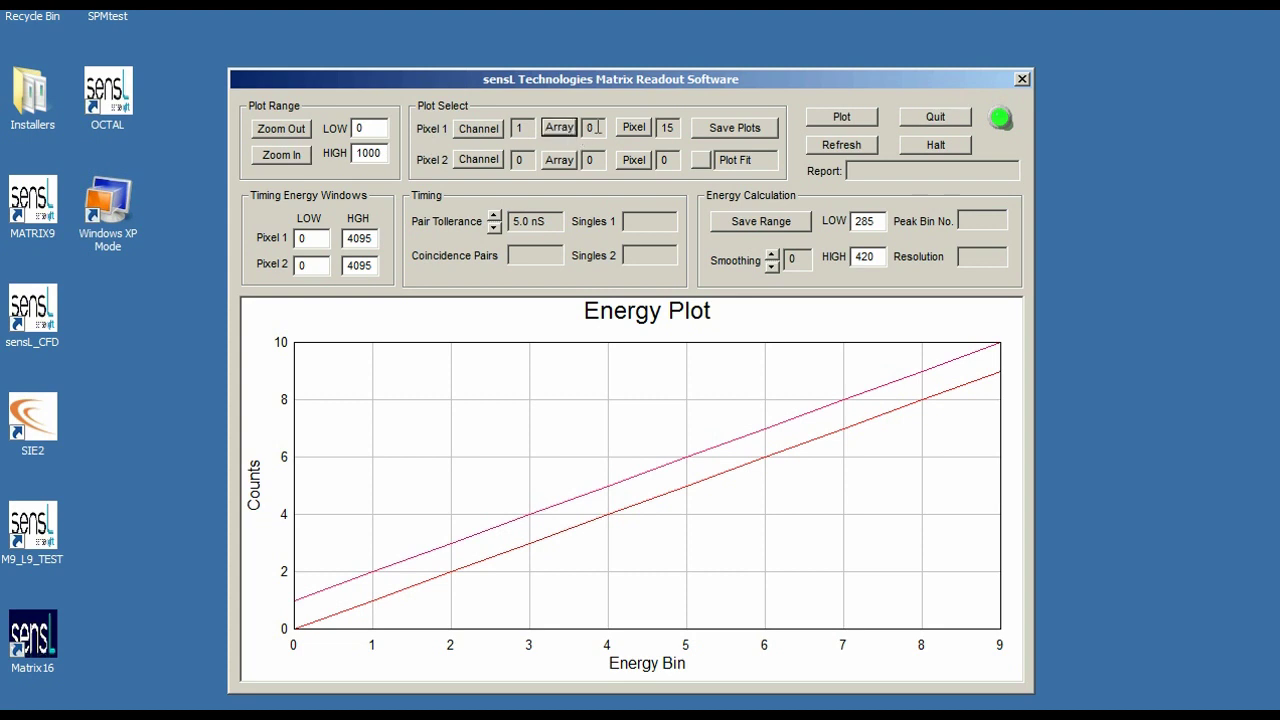
pyautogui.doubleClick(589, 128)
pyautogui.click(640, 128)
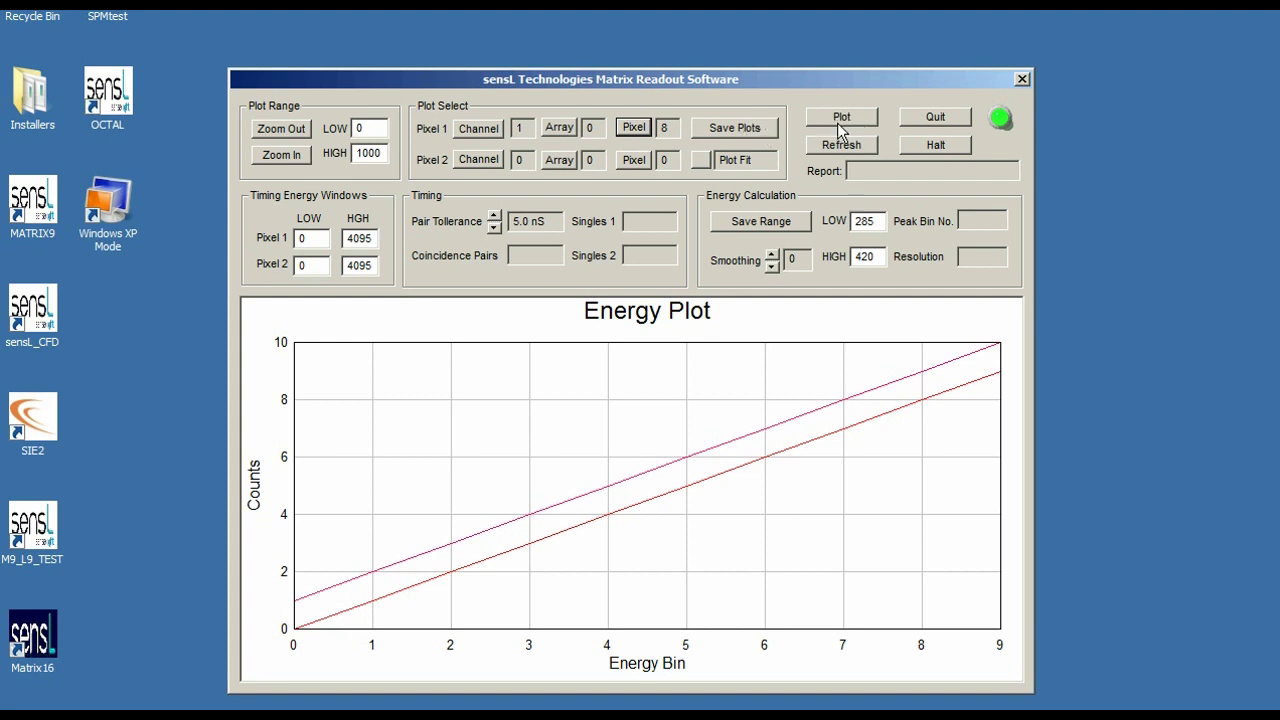
pyautogui.click(776, 131)
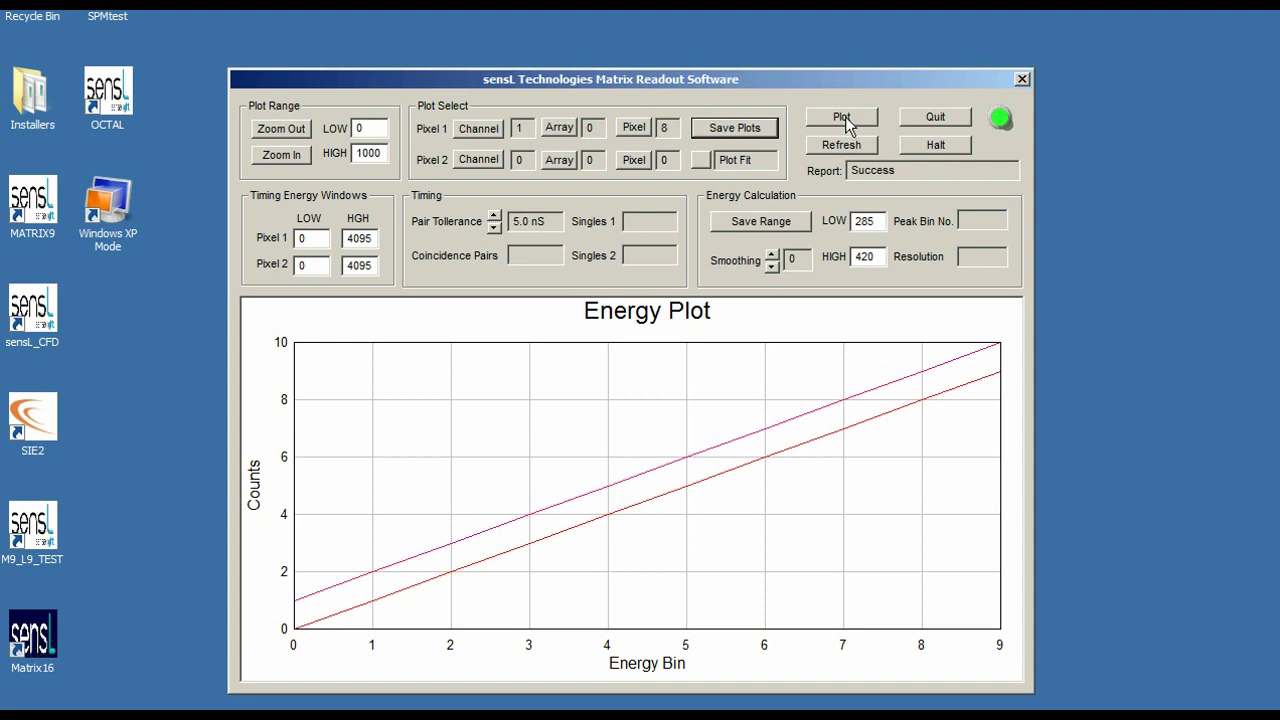
pyautogui.click(842, 118)
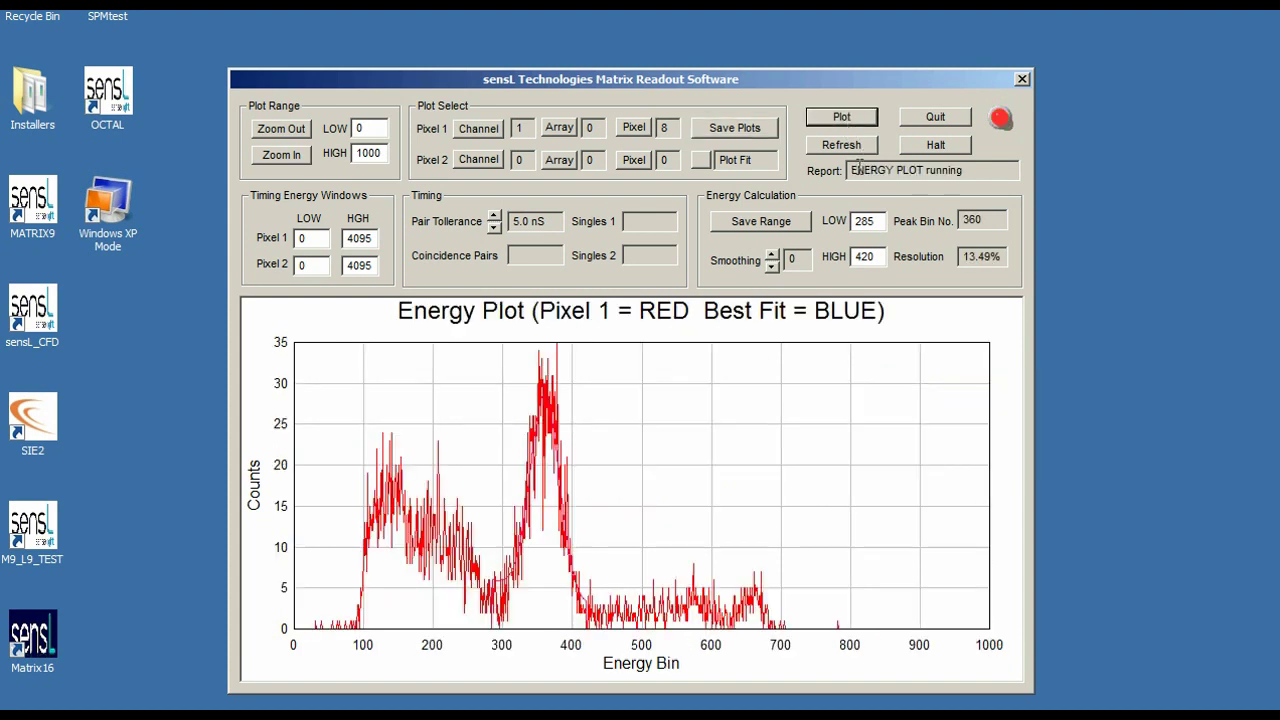
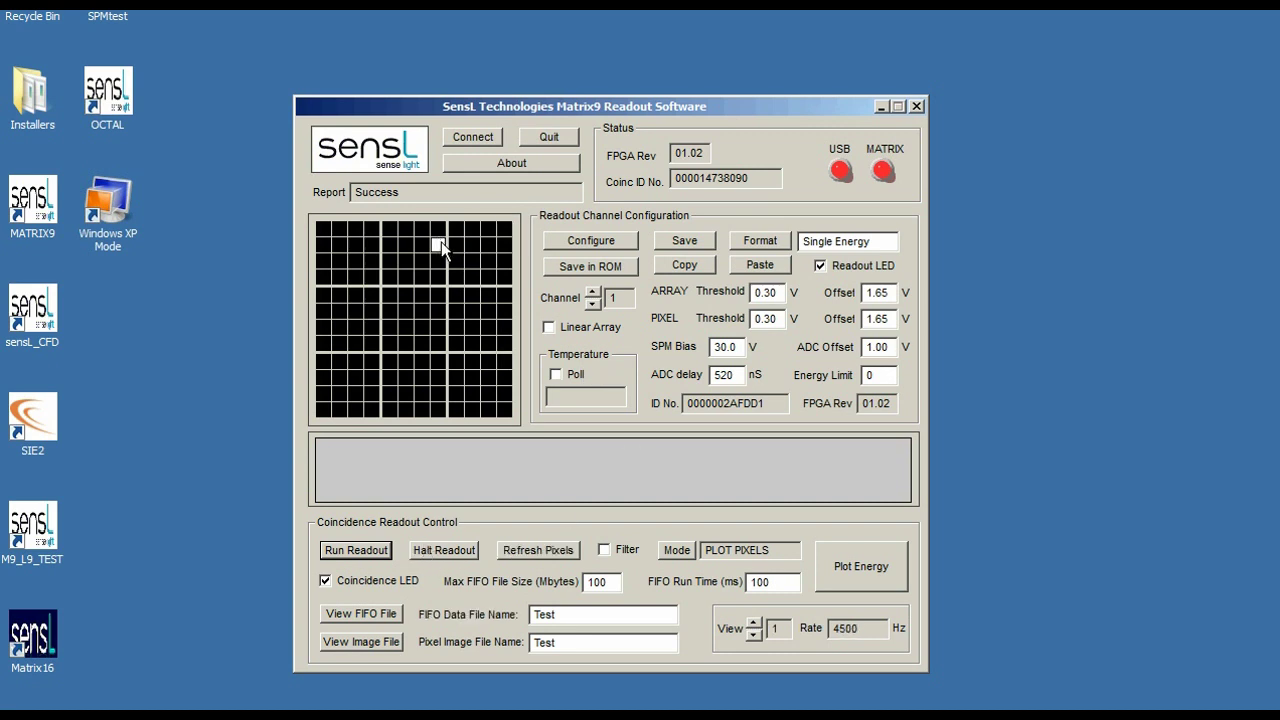
# Halt the running coincidence readout and bring up the energy plot window for a new pixel
pyautogui.click(444, 545)
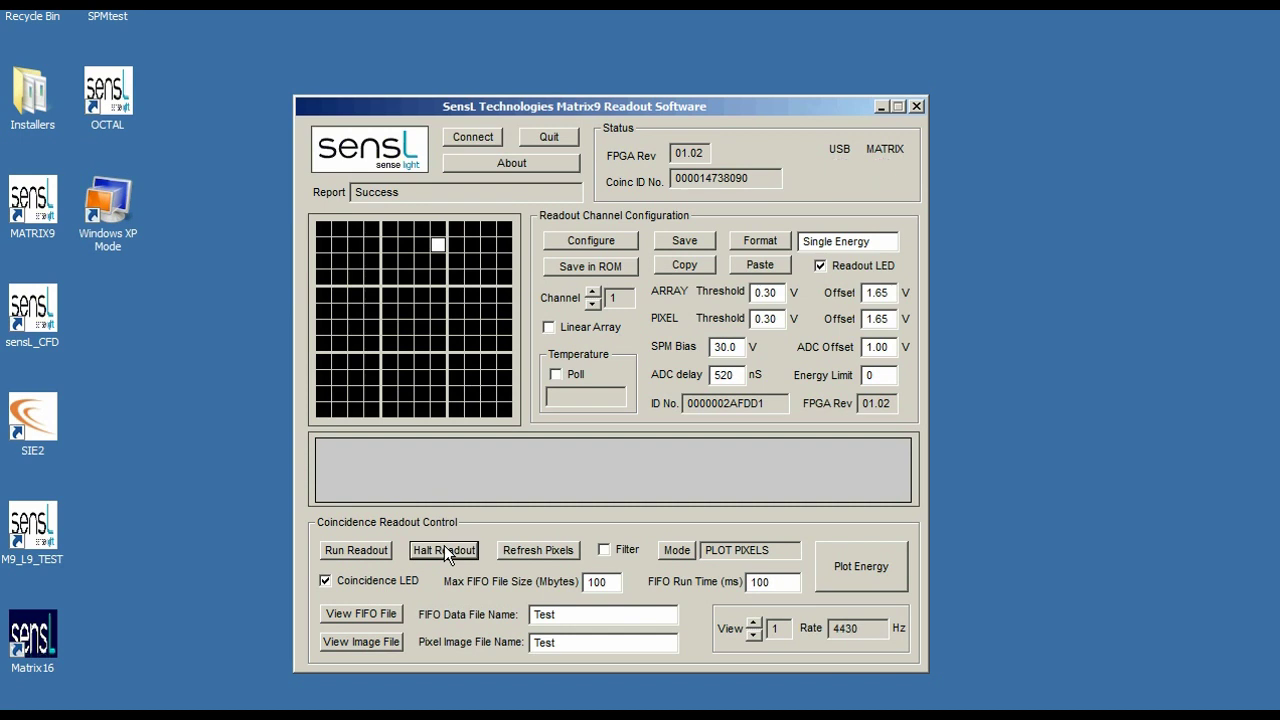
pyautogui.click(847, 567)
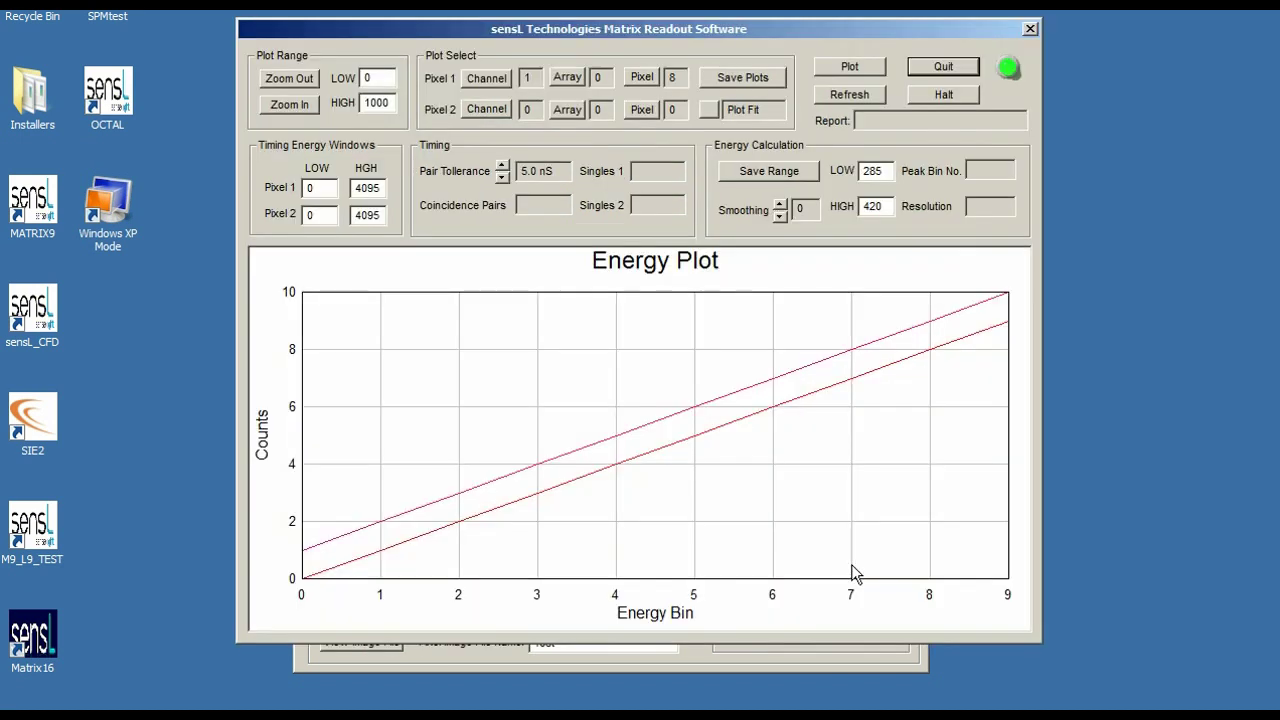
pyautogui.moveTo(785, 22); pyautogui.dragTo(786, 85)
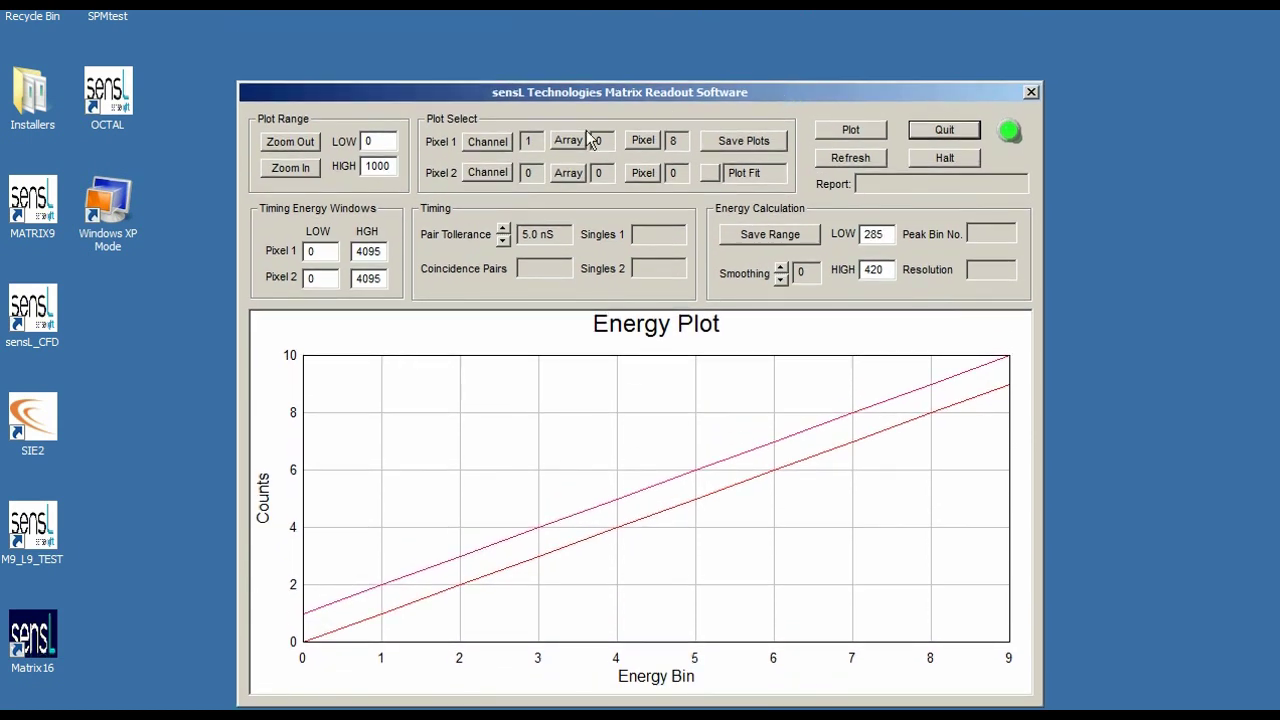
pyautogui.moveTo(599, 101); pyautogui.dragTo(599, 83)
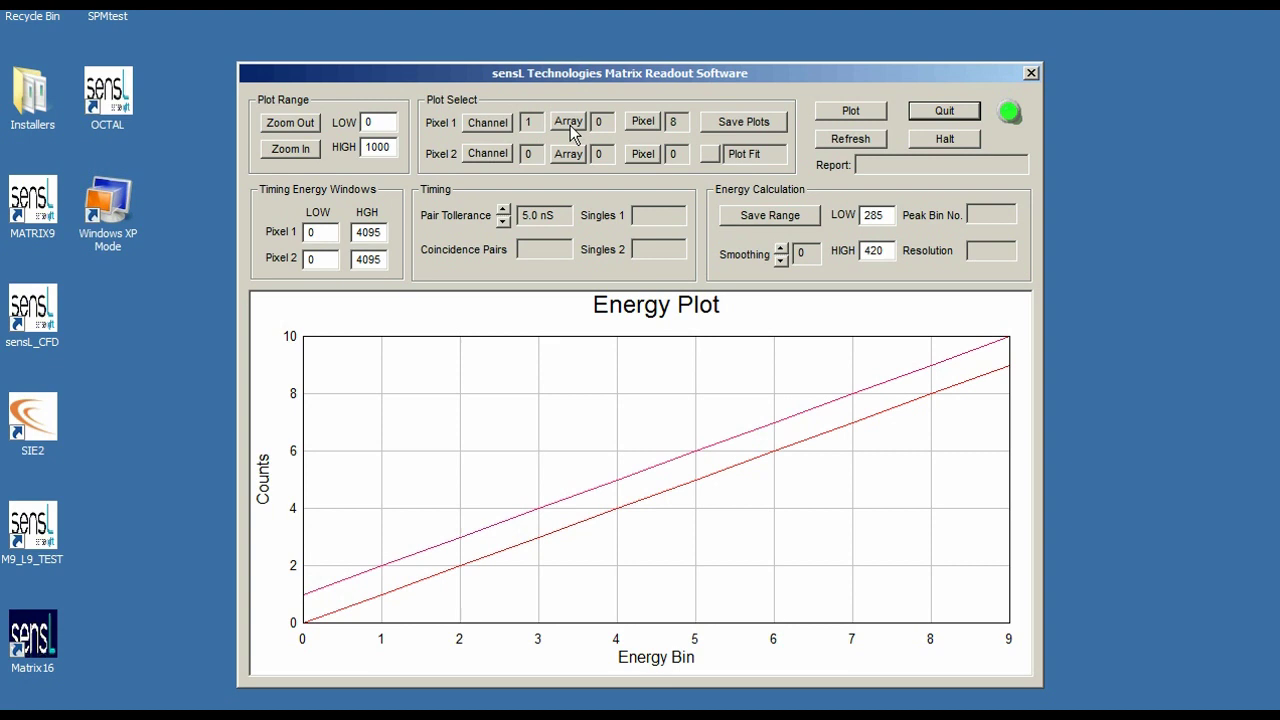
# Set Pixel 1 to array 1, pixel 7 and save the plot selection
pyautogui.click(569, 123)
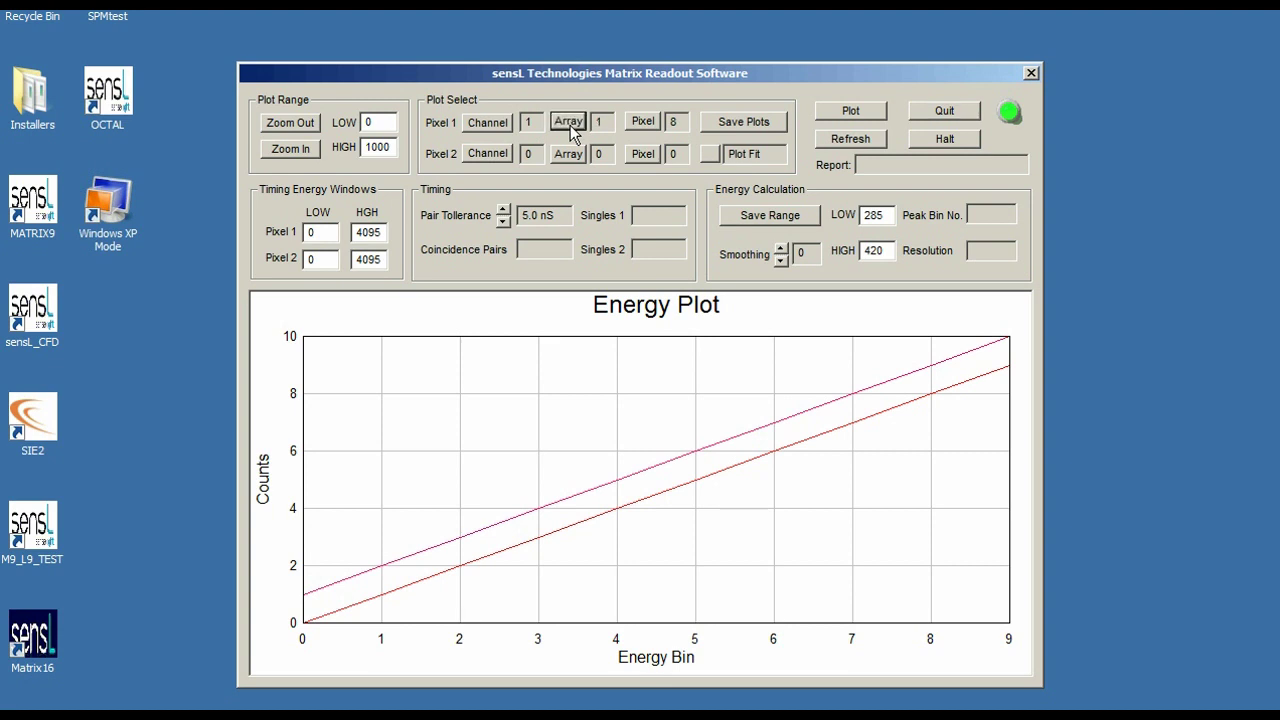
pyautogui.click(639, 118)
pyautogui.click(639, 118)
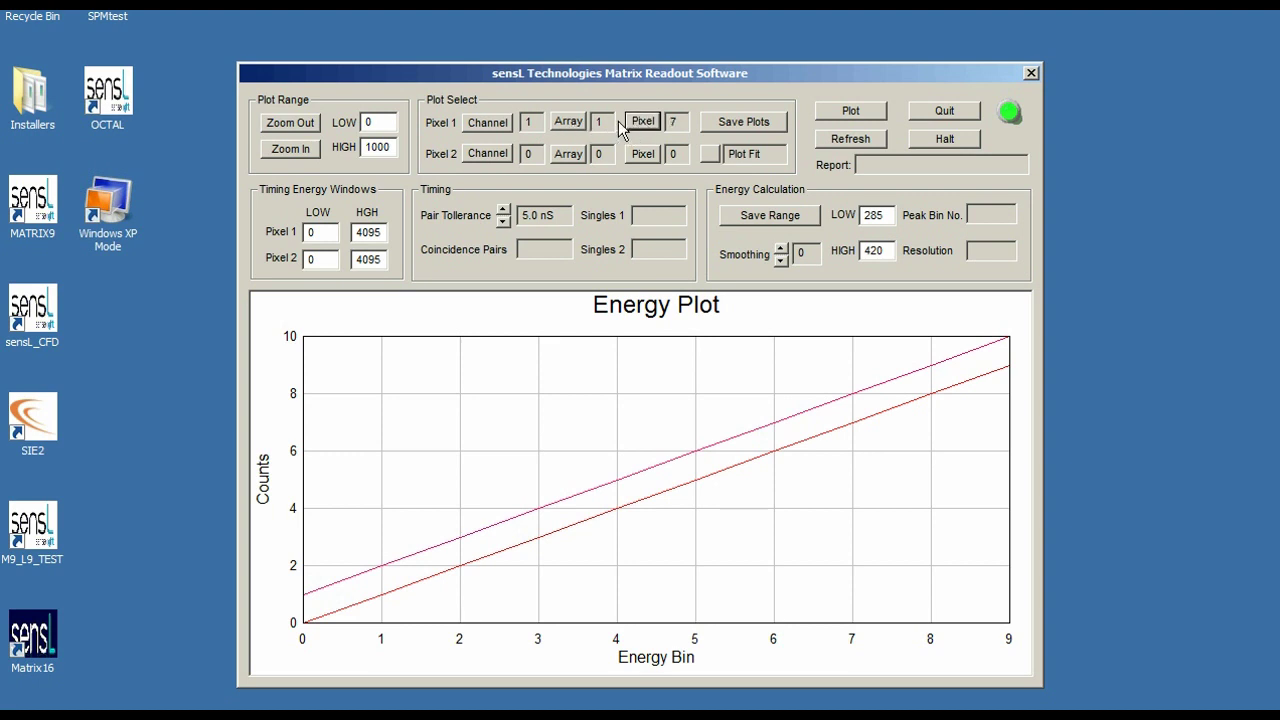
pyautogui.click(728, 121)
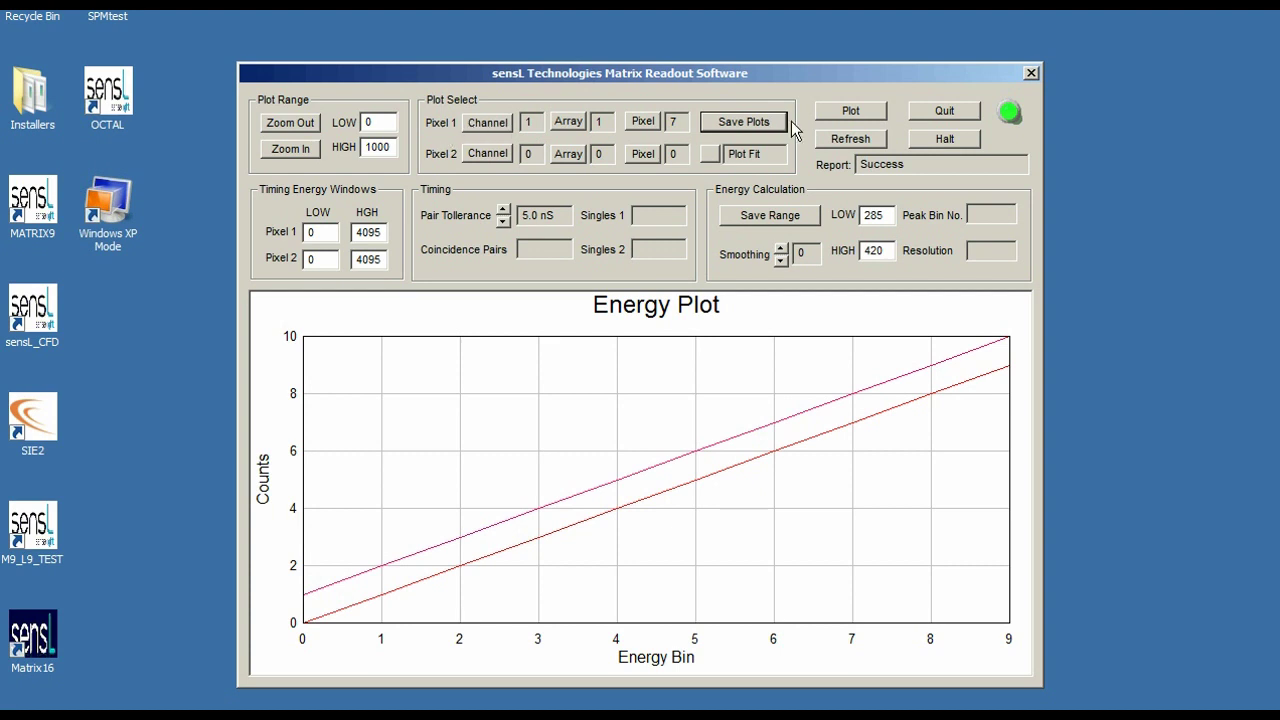
# Plot the energy spectrum of the selected pixel and halt the acquisition once the photopeak has built up
pyautogui.moveTo(914, 166); pyautogui.dragTo(848, 168)
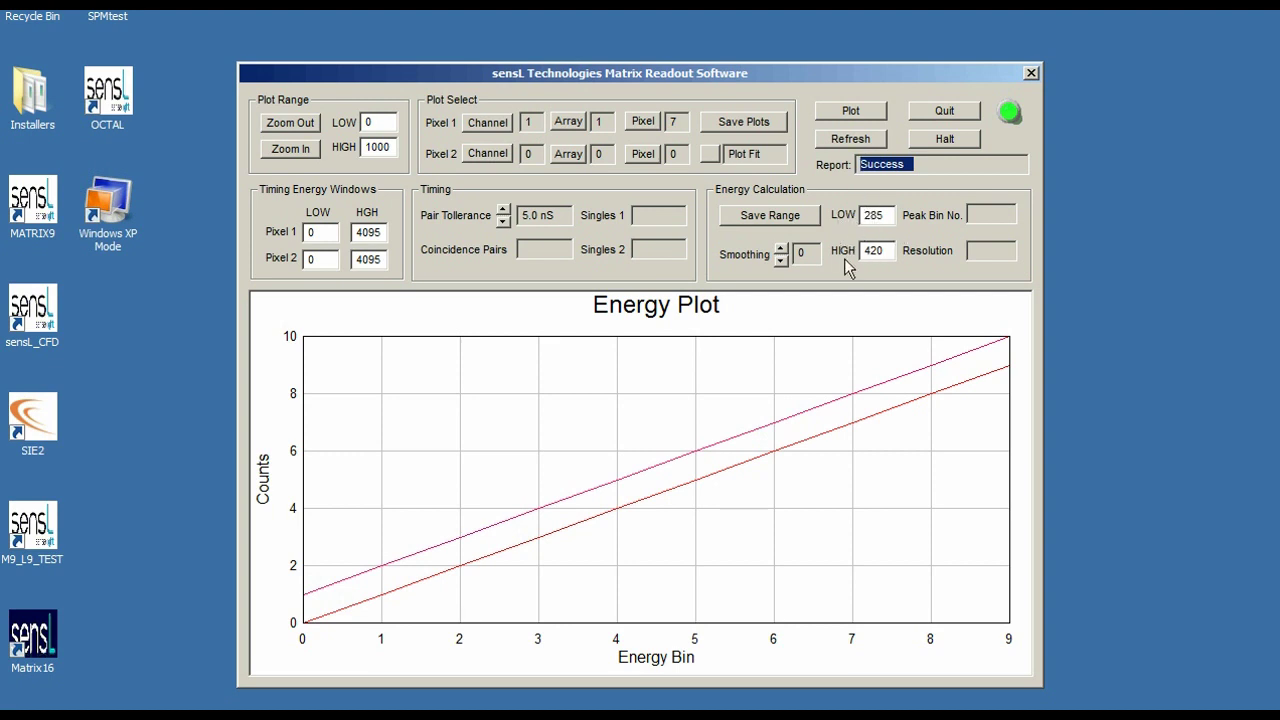
pyautogui.click(853, 113)
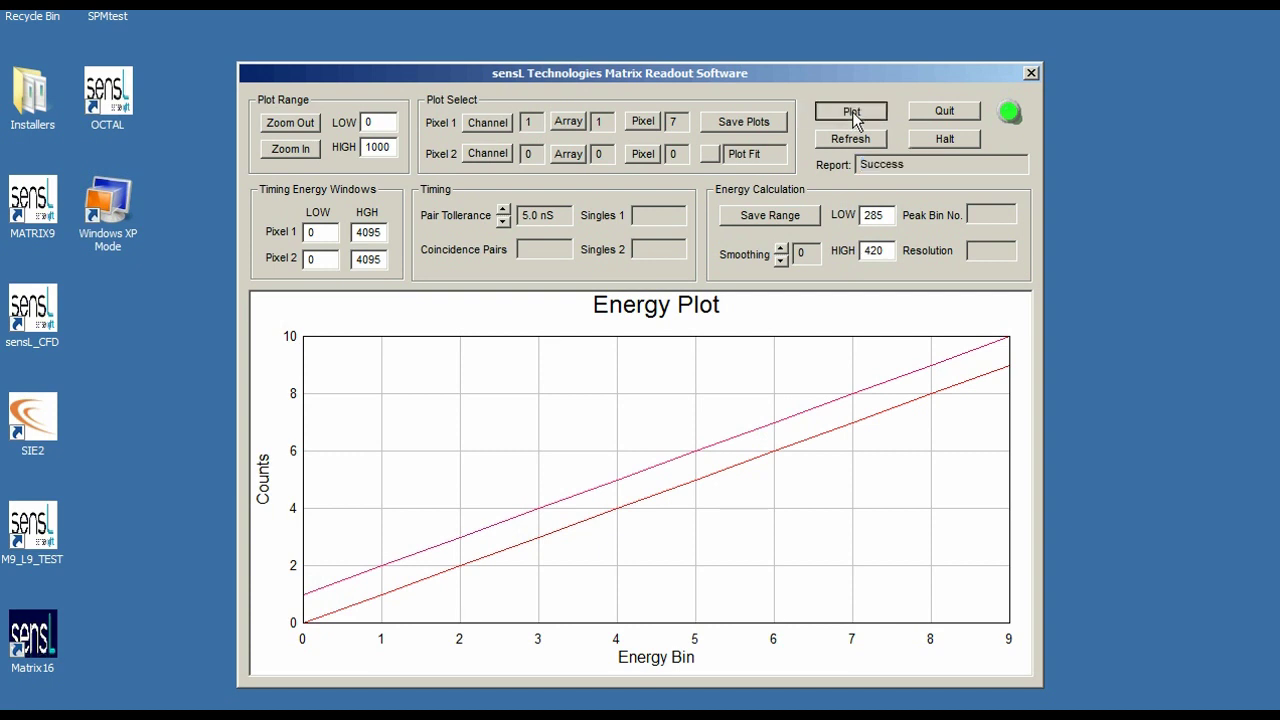
pyautogui.click(853, 113)
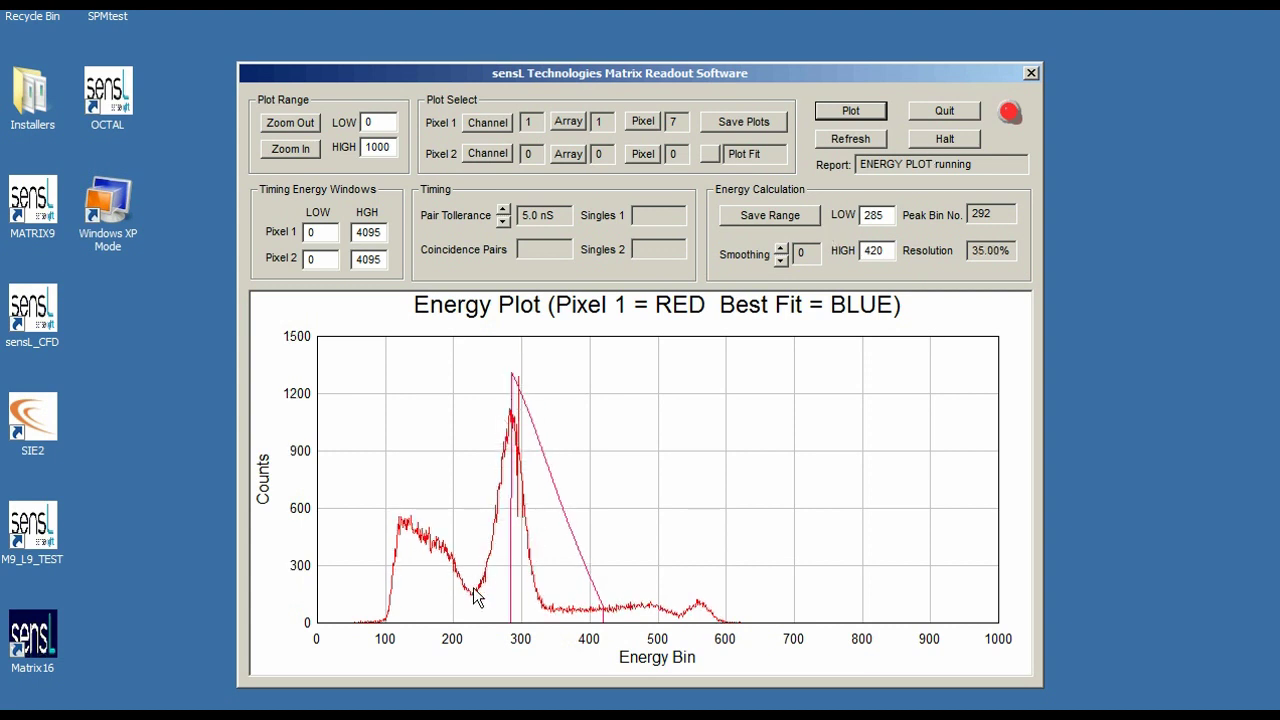
pyautogui.click(934, 139)
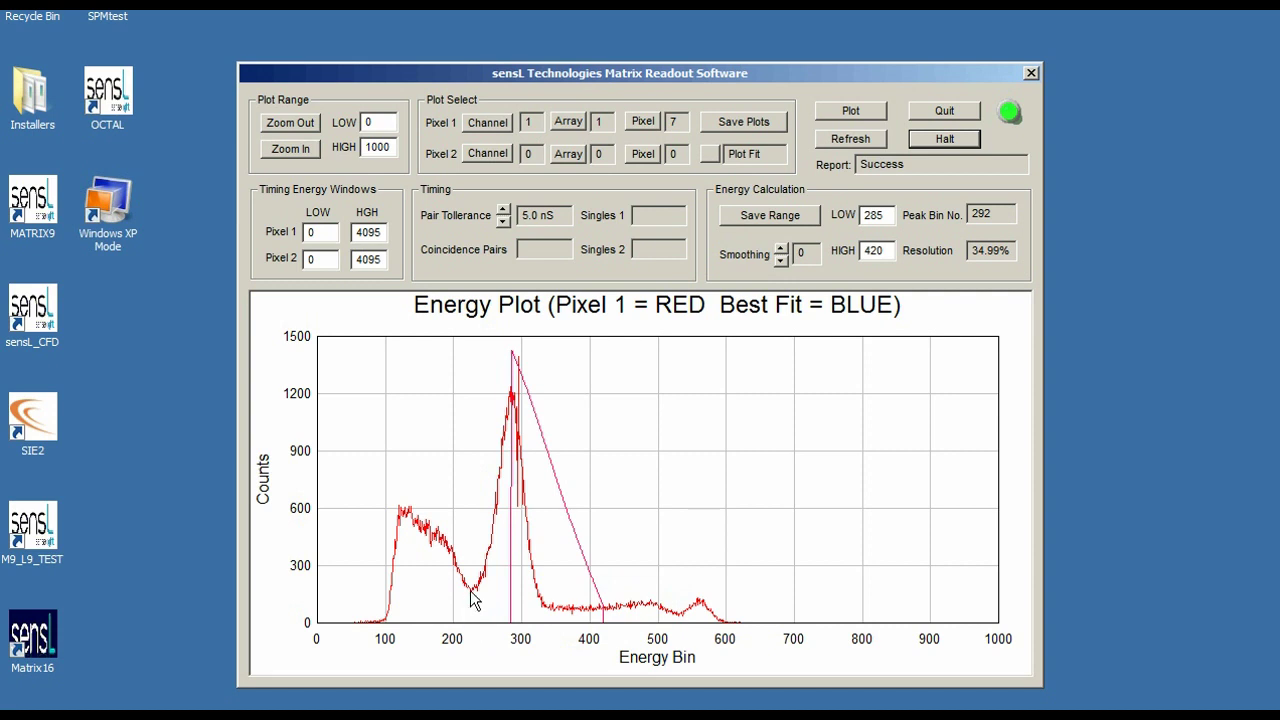
# Set the energy calculation range to 220–320, save it, and replot the spectrum, halting the acquisition after the fit
pyautogui.moveTo(886, 213); pyautogui.dragTo(838, 220)
pyautogui.write('220')
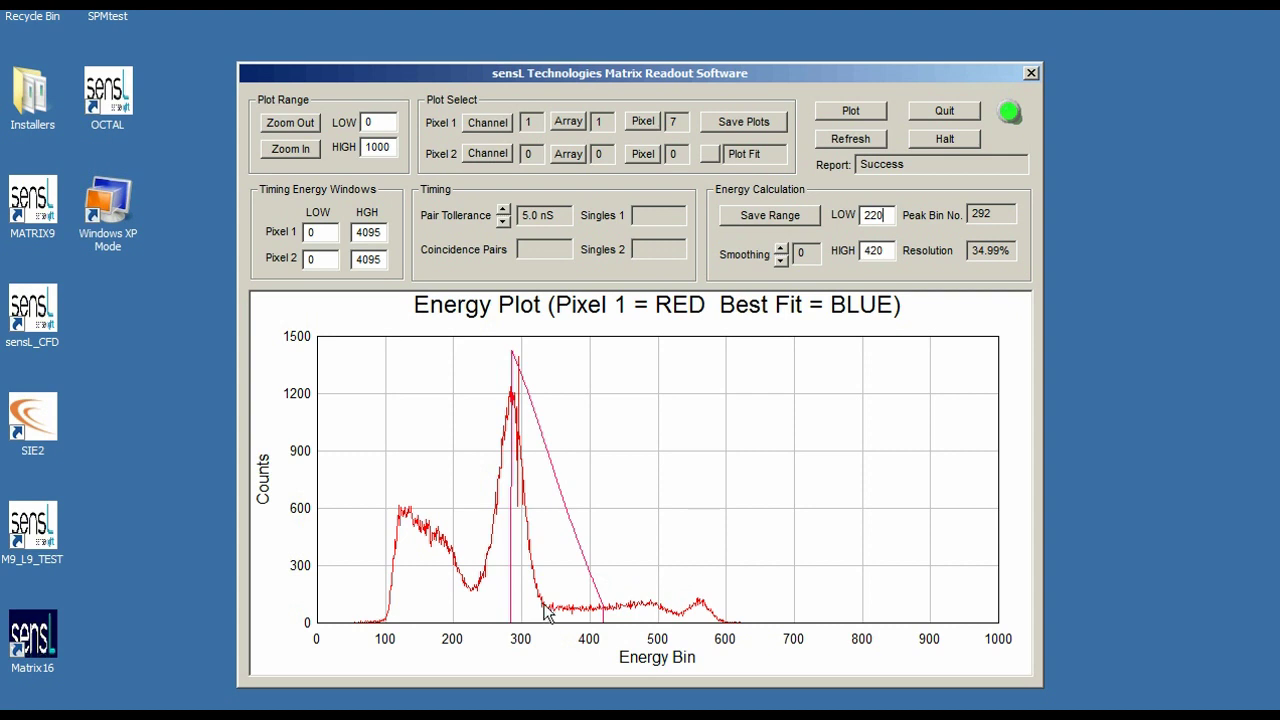
pyautogui.moveTo(885, 251); pyautogui.dragTo(866, 253)
pyautogui.write('320')
pyautogui.click(779, 215)
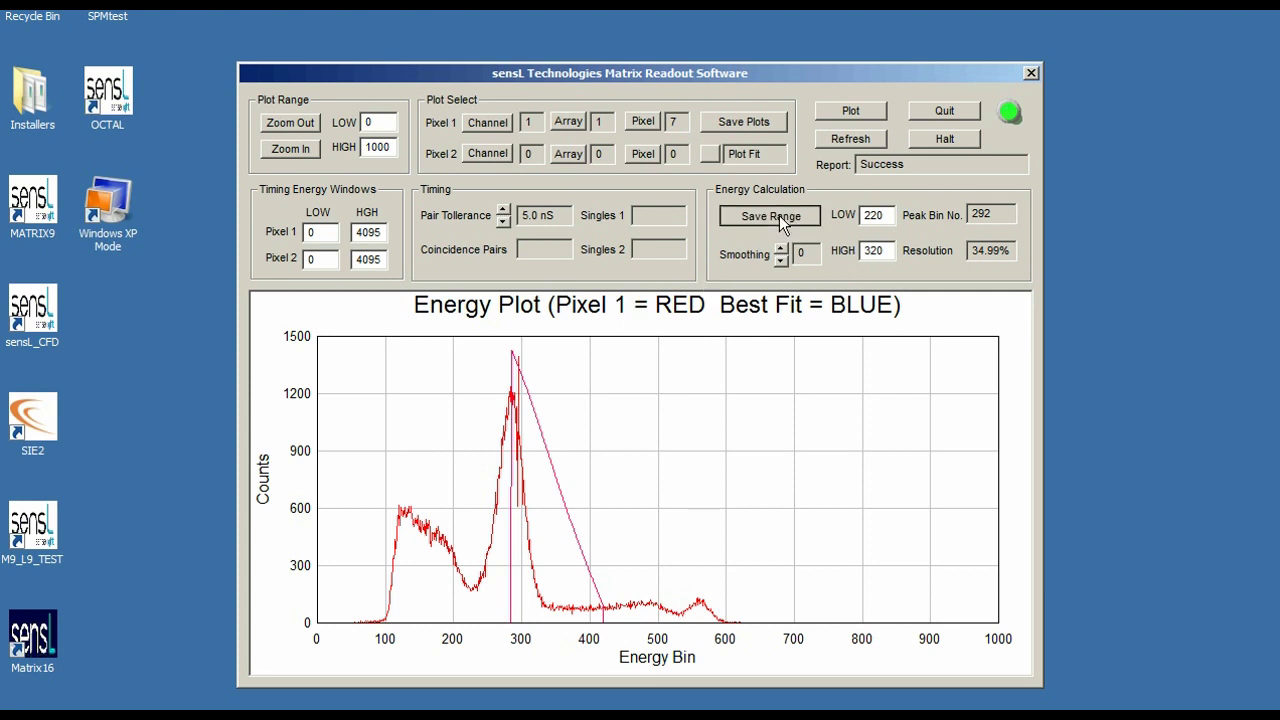
pyautogui.click(850, 110)
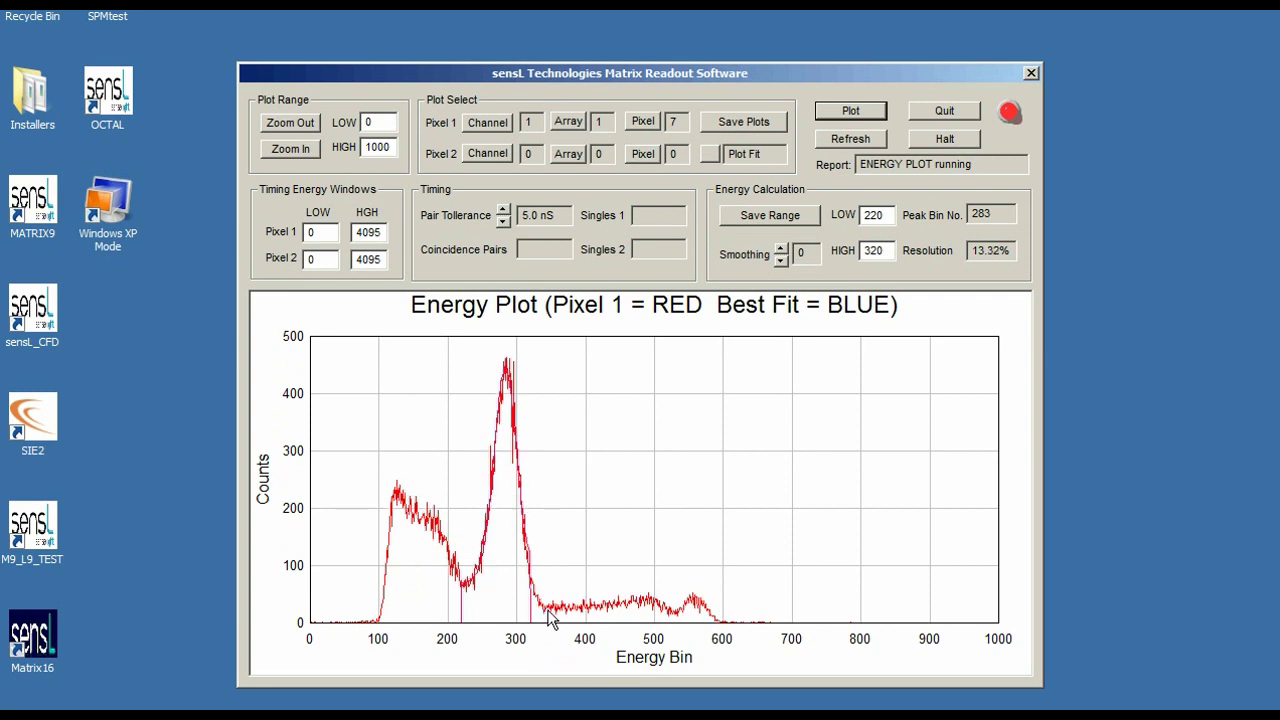
pyautogui.click(945, 138)
# Raise the upper limit of the energy calculation range to 325, save the range, and replot the spectrum
pyautogui.click(885, 251)
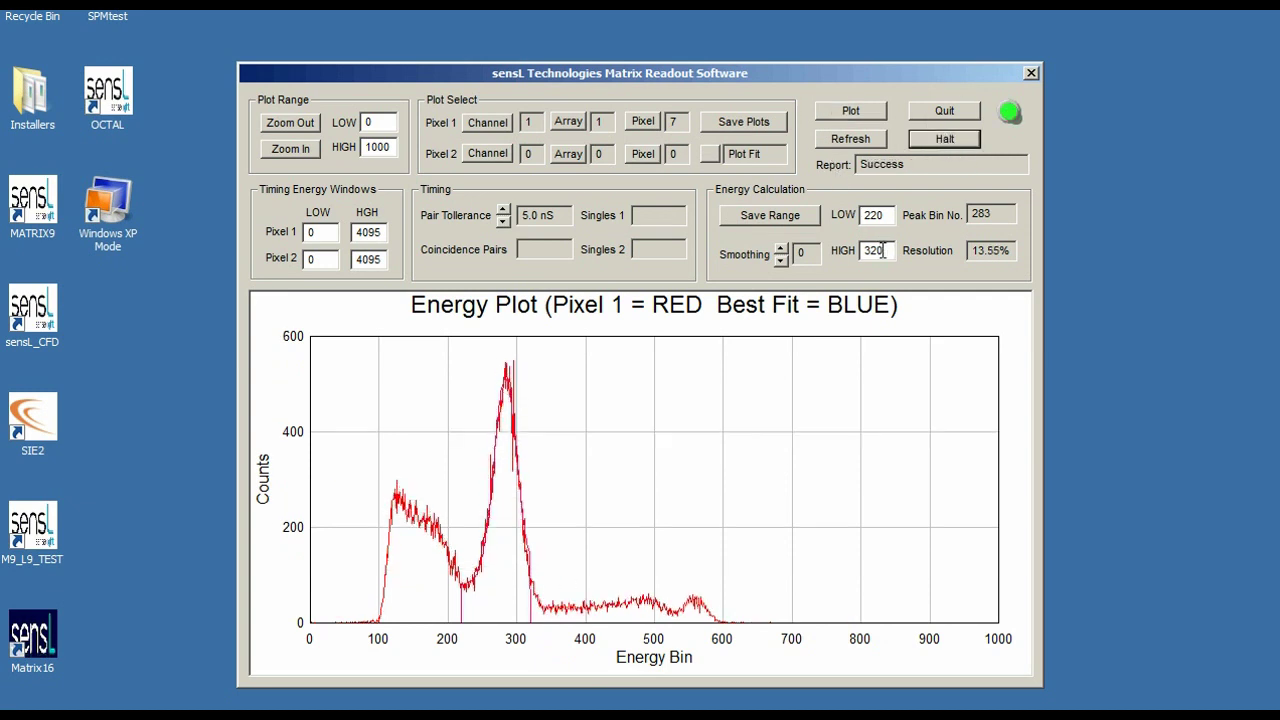
pyautogui.press('BackSpace')
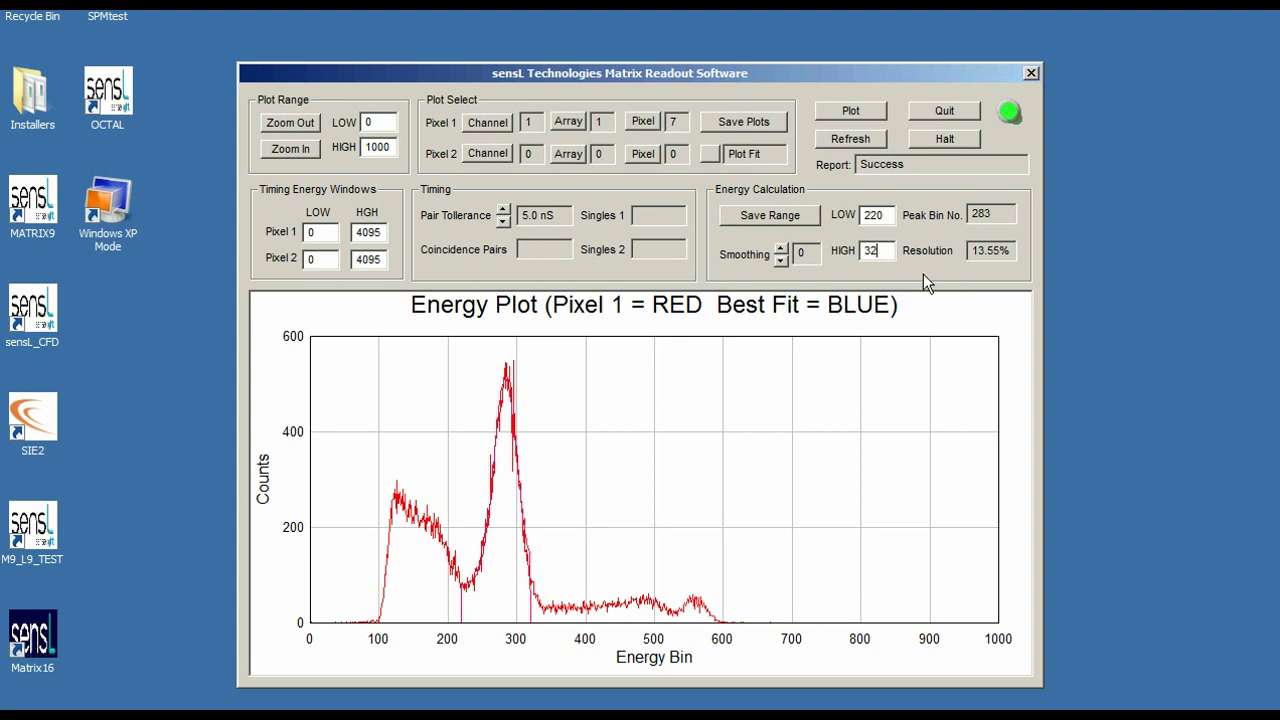
pyautogui.write('5')
pyautogui.doubleClick(872, 250)
pyautogui.click(797, 214)
pyautogui.click(864, 112)
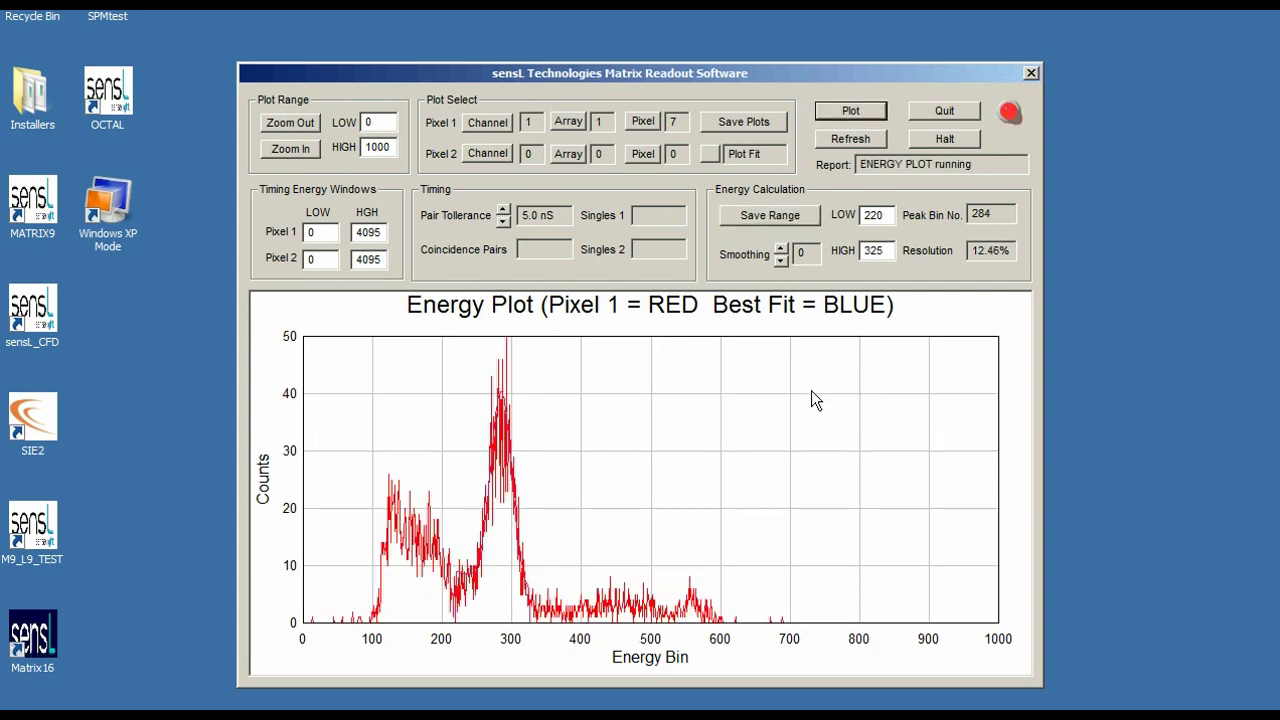